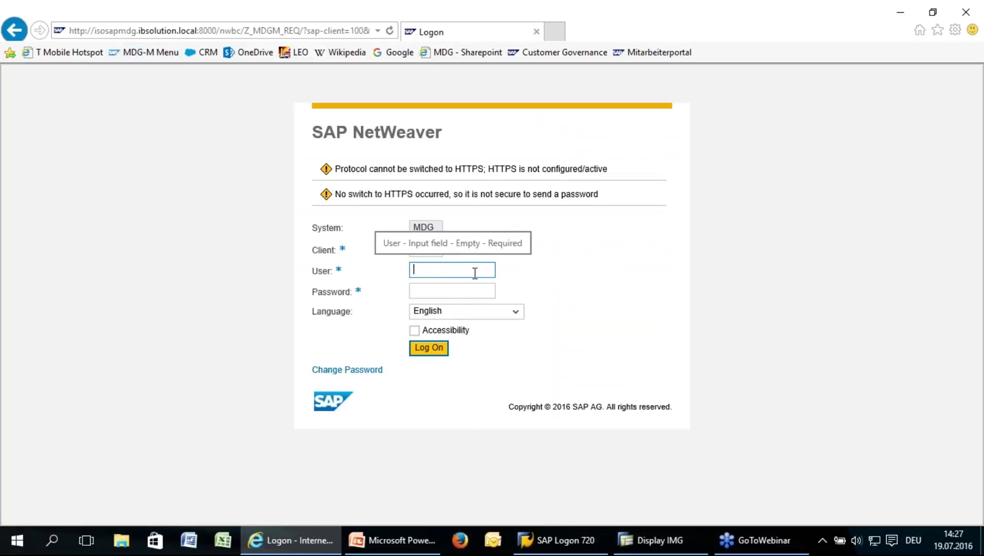
Step: Log on to the MDG system as MDGM_REQ with the account password
text(i)
key(BackSpace)
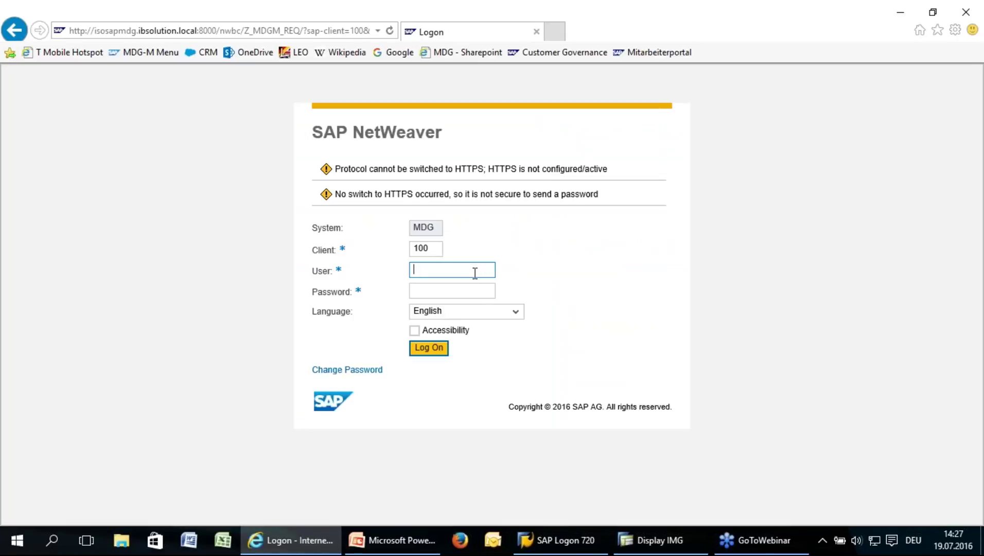
text(MDGM_REQ)
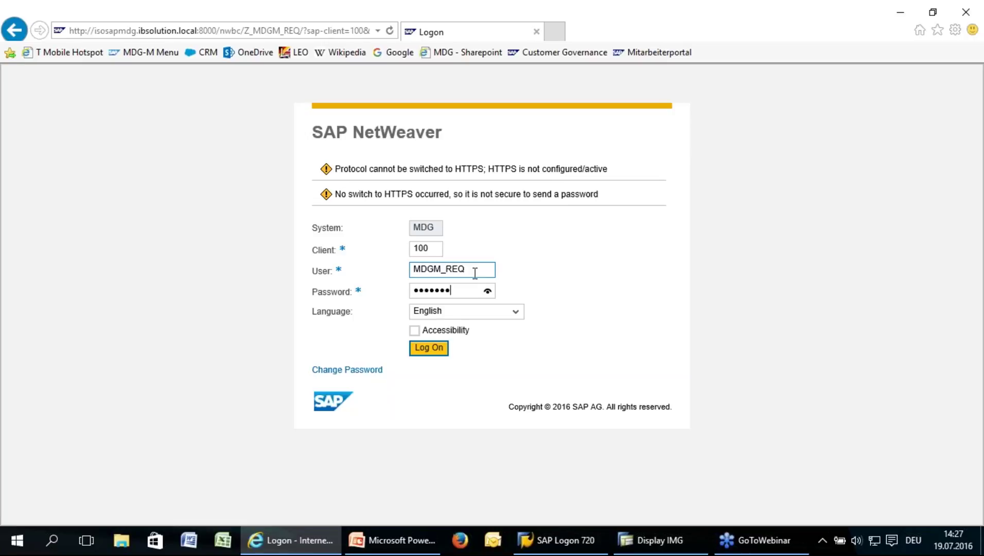
click(432, 349)
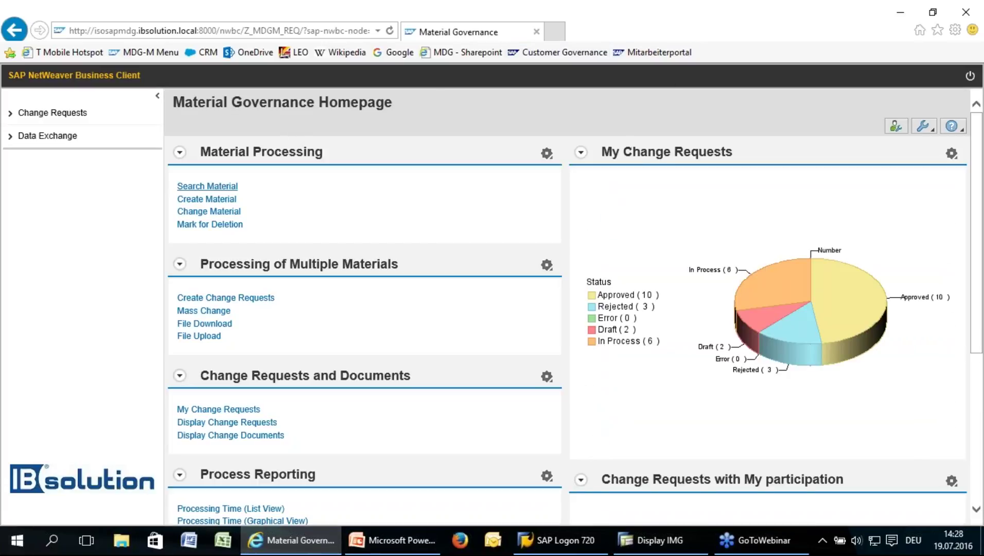
Step: Open the material search without the side navigation and start creating a new material in a maximized window
click(225, 186)
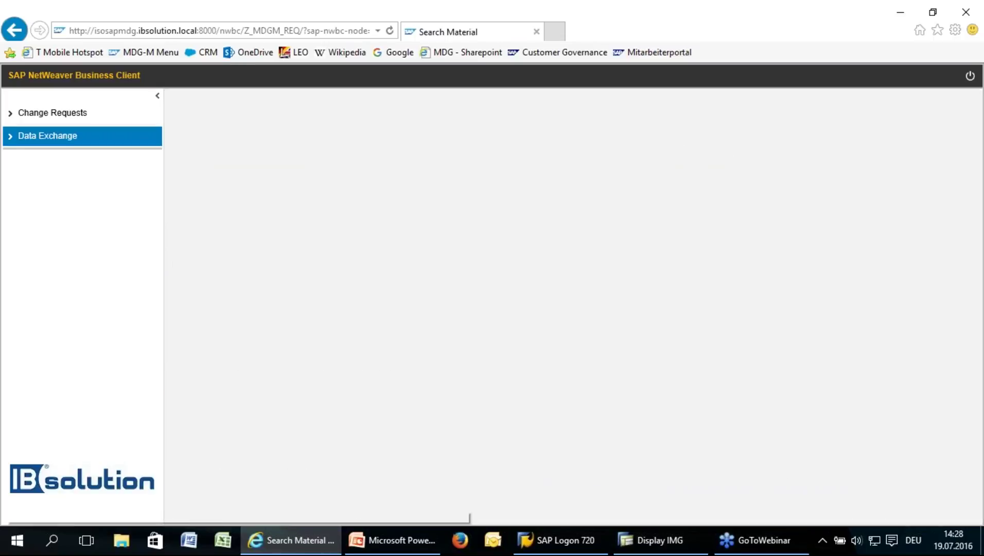
click(158, 98)
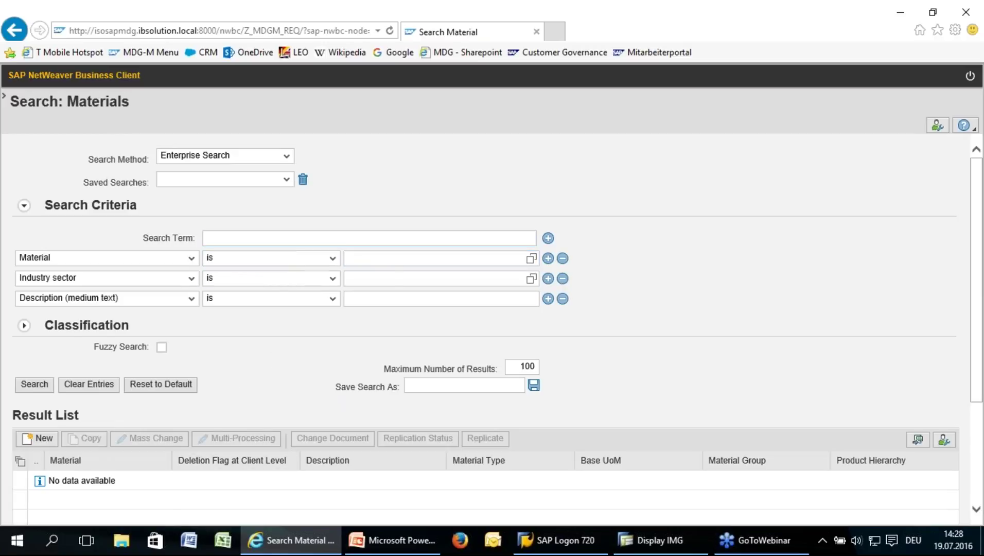
click(37, 443)
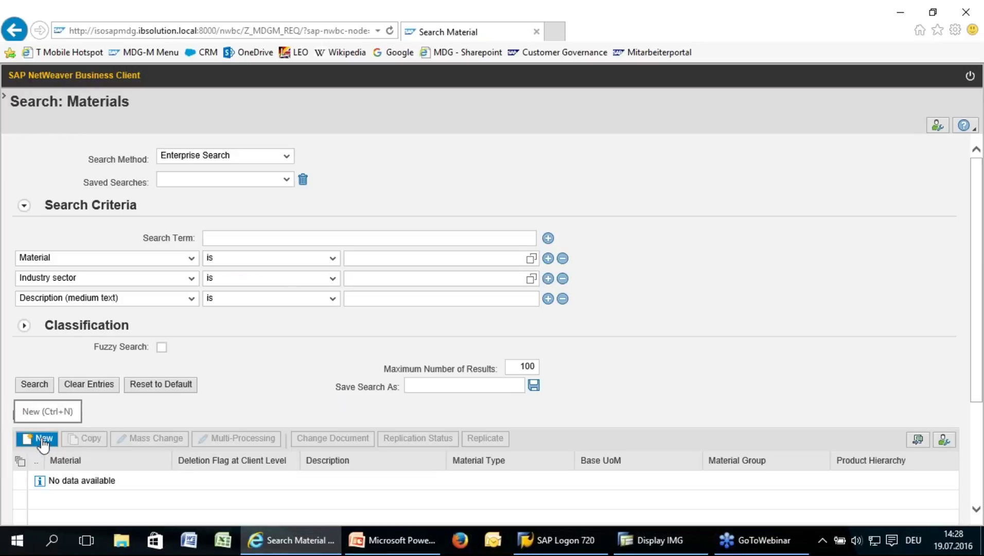
click(43, 444)
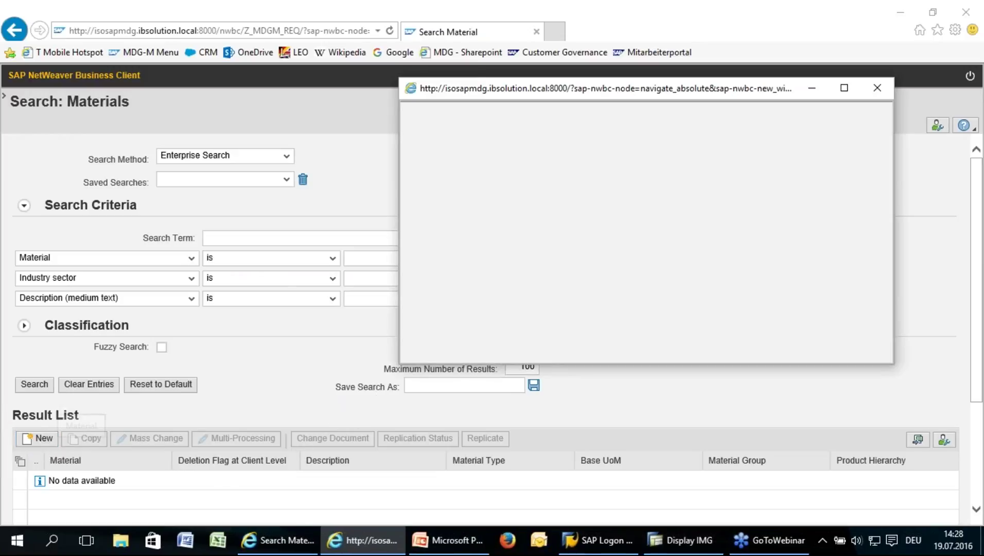
double_click(738, 91)
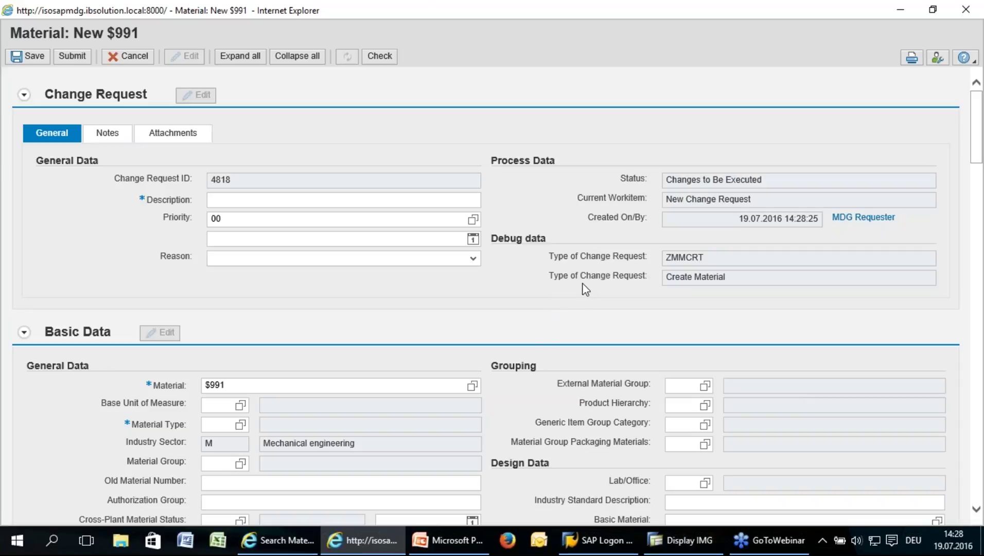
Step: Enter "Neues Material Schraubenzieher" as the change request's description
scroll(587, 281, down, 1)
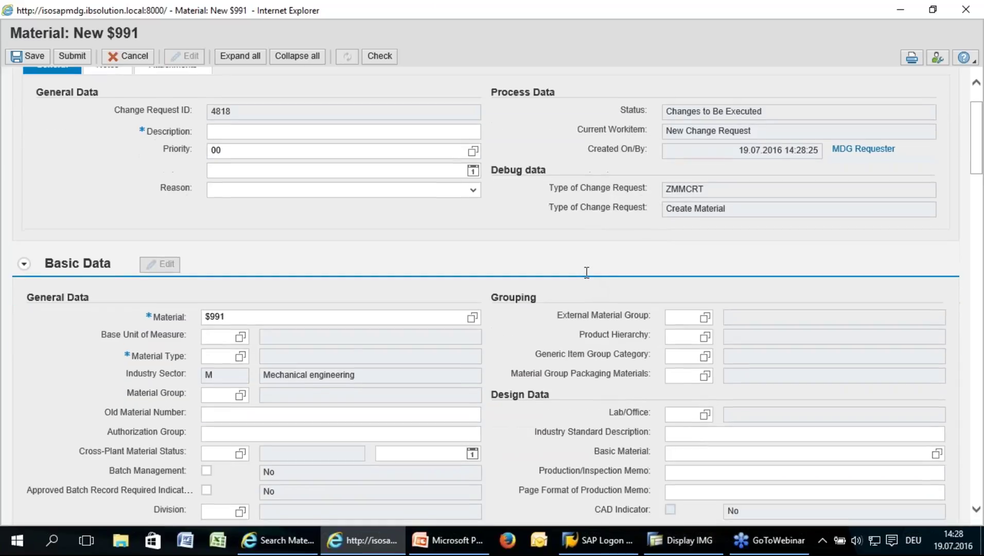
scroll(586, 273, up, 1)
click(308, 199)
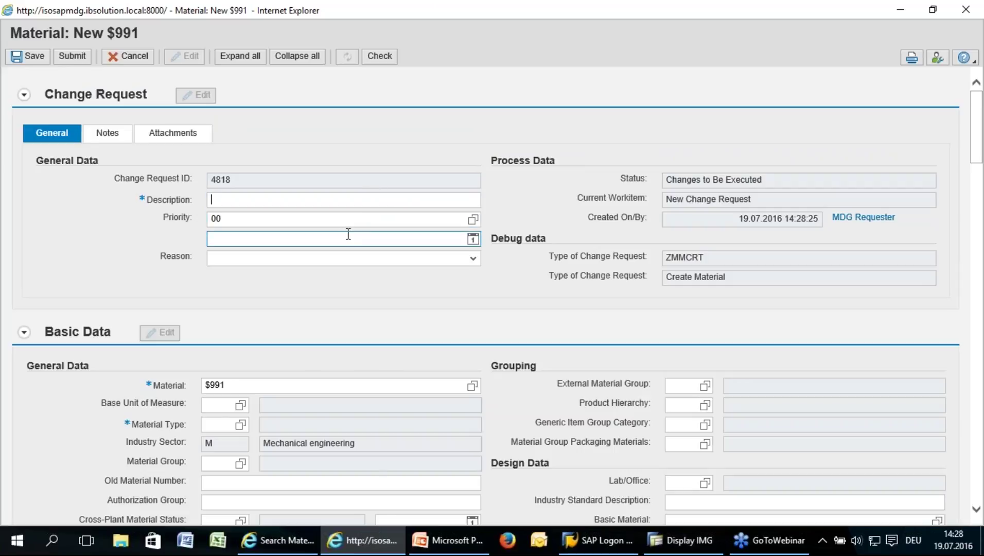
key(Tab)
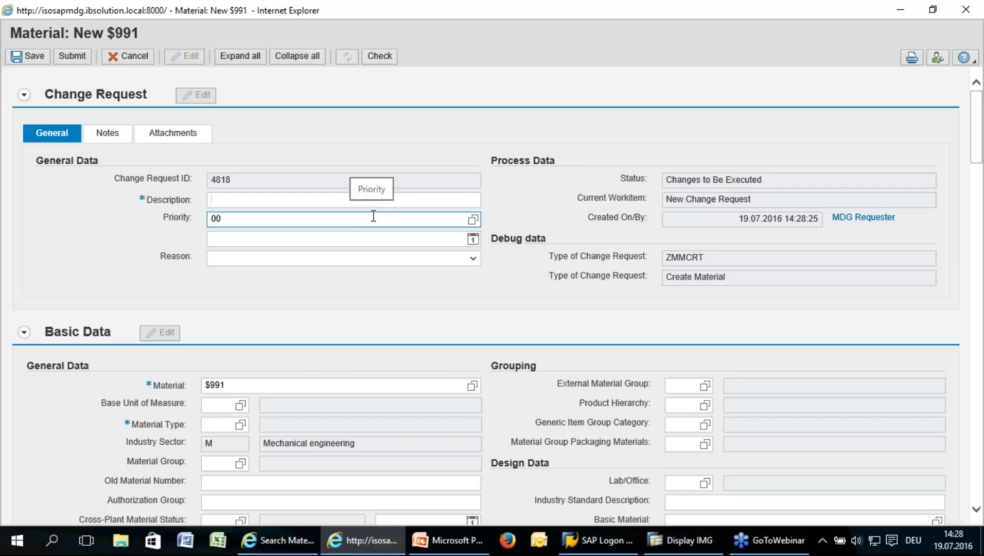
click(315, 202)
click(383, 216)
key(shift+Tab)
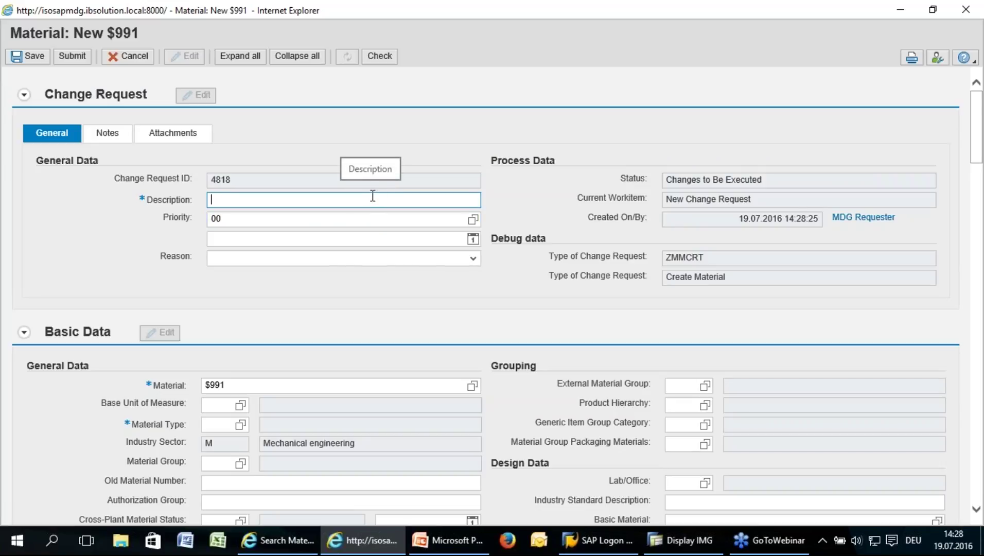
text(S)
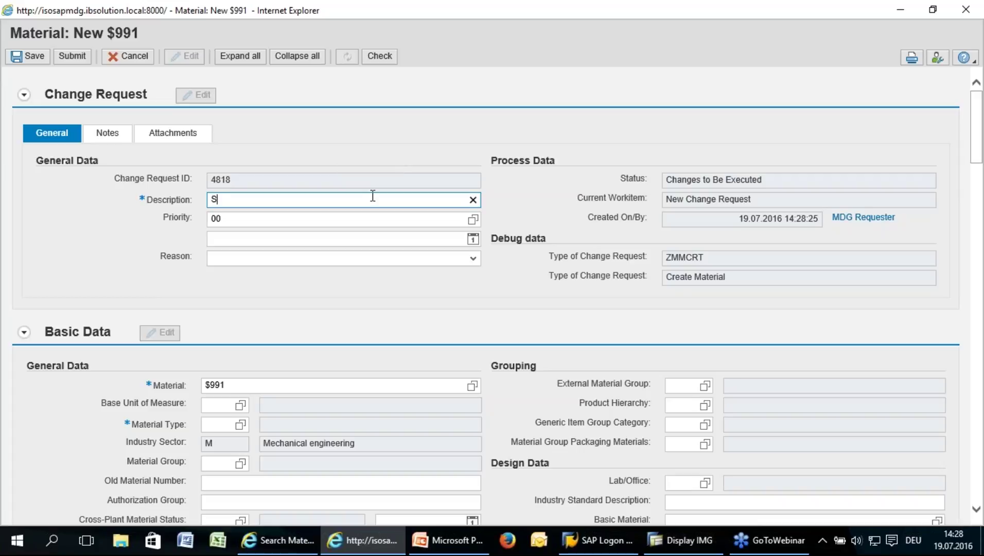
text(chraubenzieher)
click(349, 220)
key(shift+Tab)
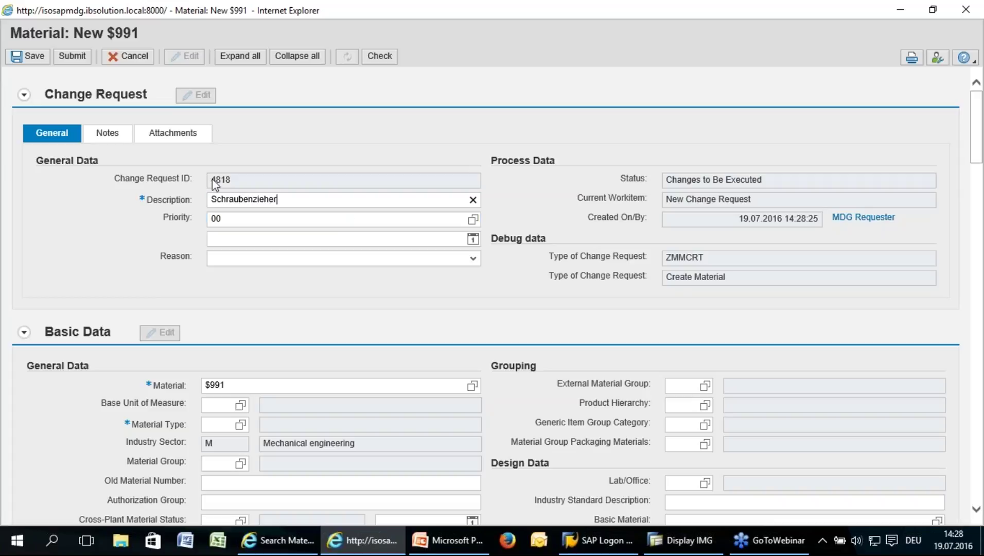
key(Home)
text(Neues Mat)
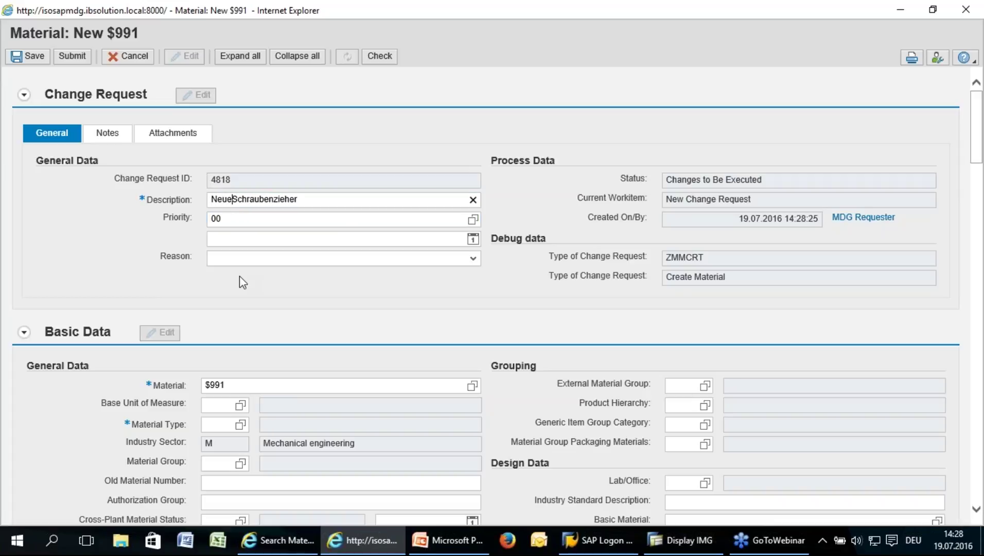
text(erial)
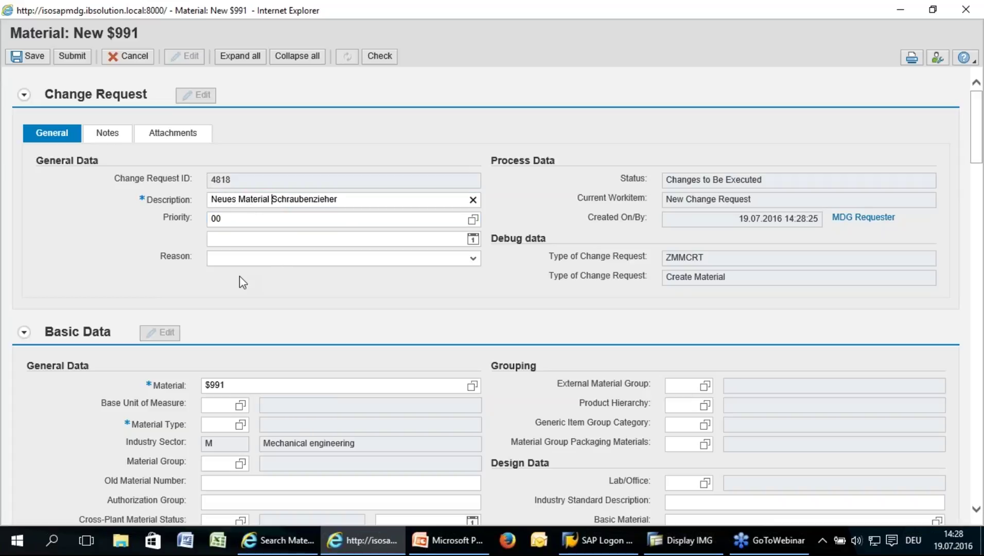
Step: Set the material's product hierarchy to Screwdrivers (00001, 00001, 00000001) from the value search
click(705, 386)
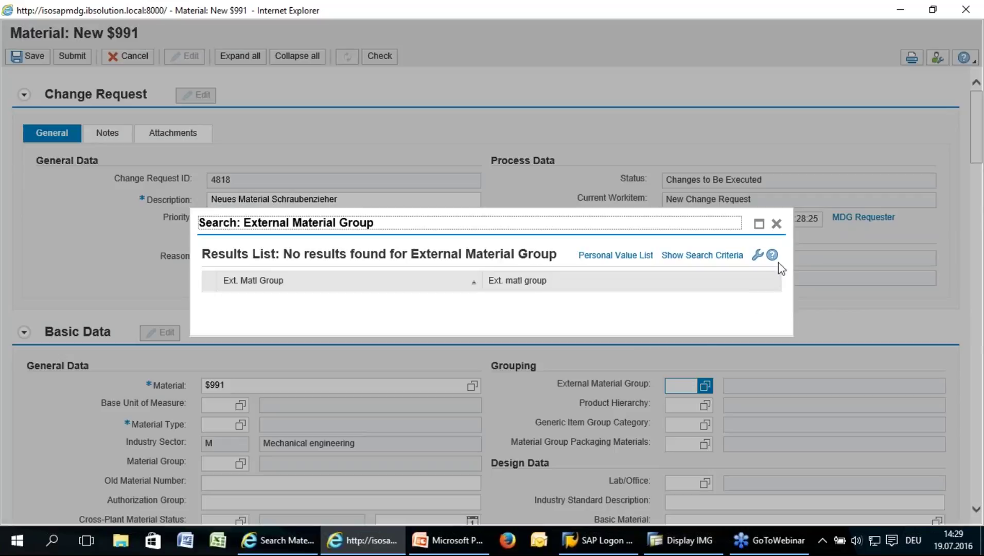
click(776, 223)
click(705, 405)
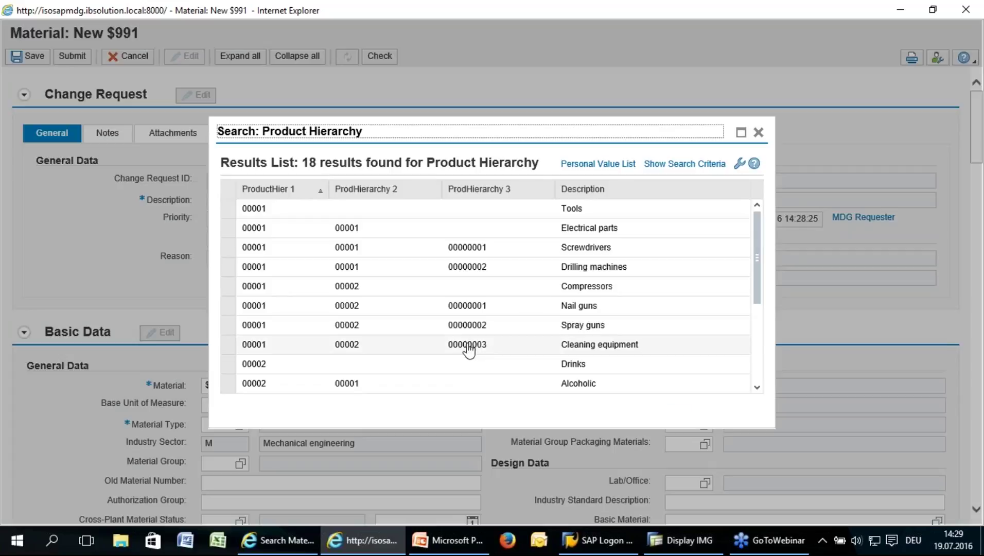
click(584, 248)
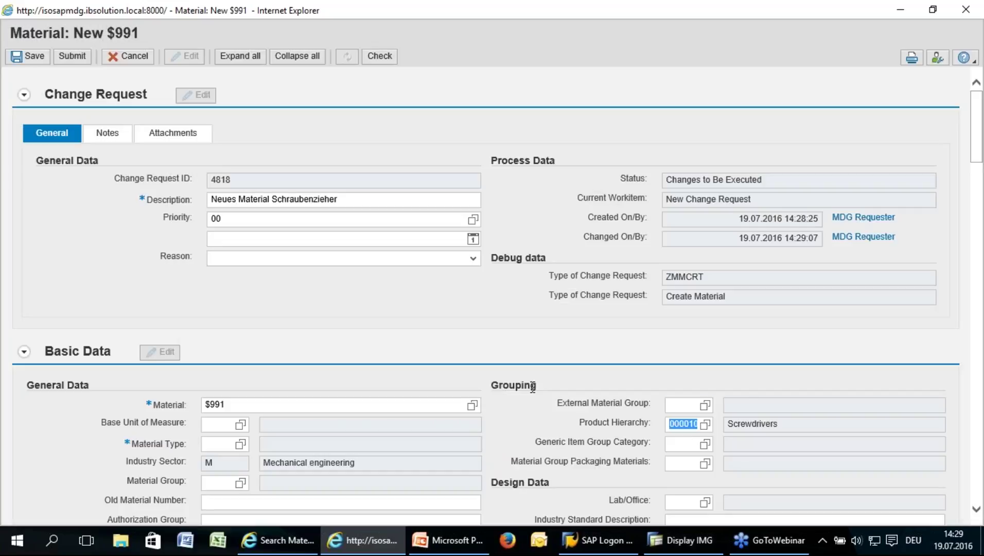
Step: Set the material type in the basic data to FERT
click(222, 443)
click(272, 501)
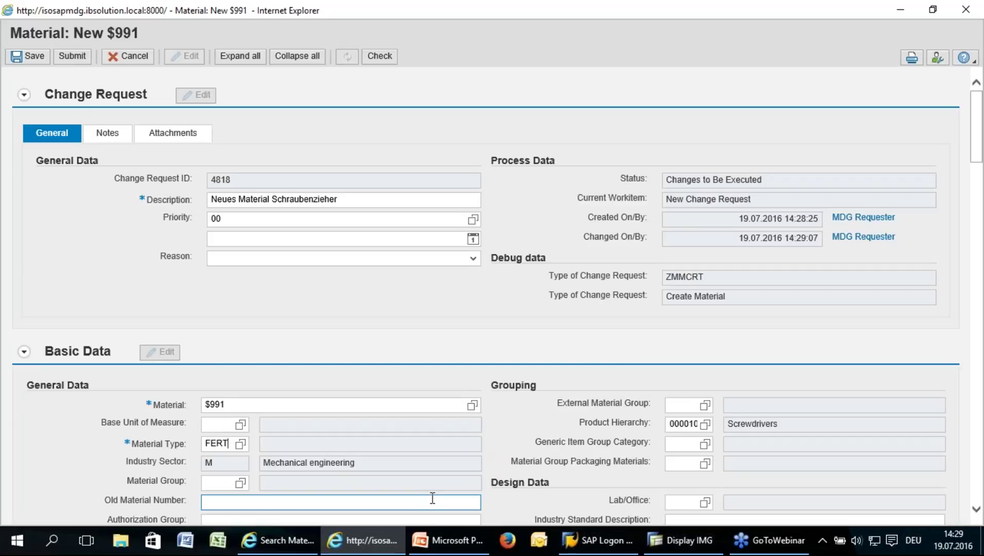
scroll(404, 438, down, 1)
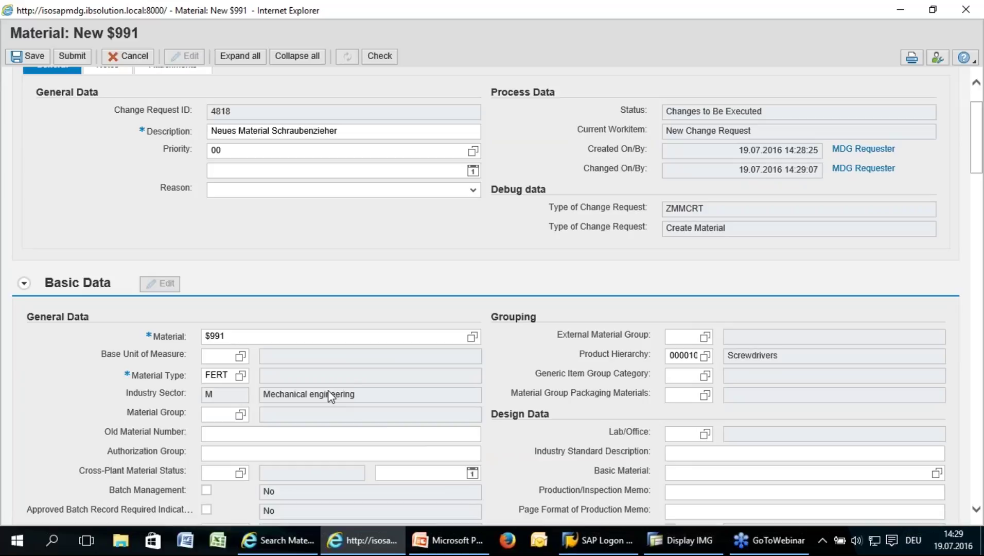
key(Return)
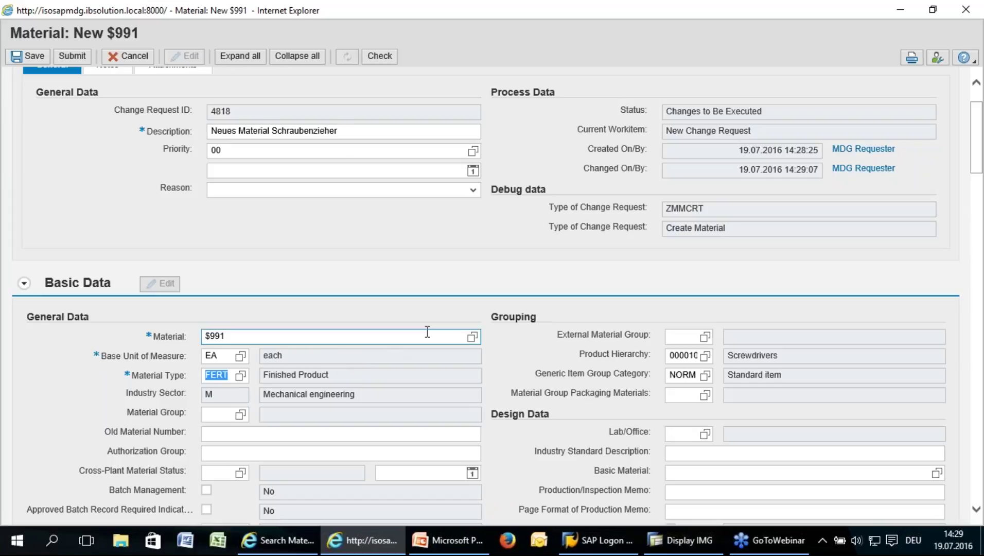
Step: Check the new material's data for errors
scroll(520, 339, down, 3)
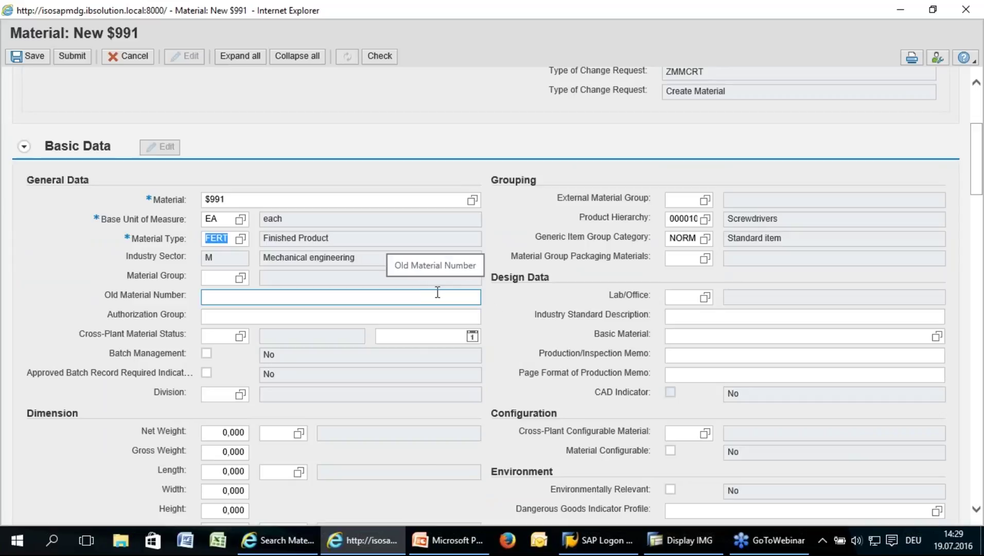
scroll(437, 292, up, 4)
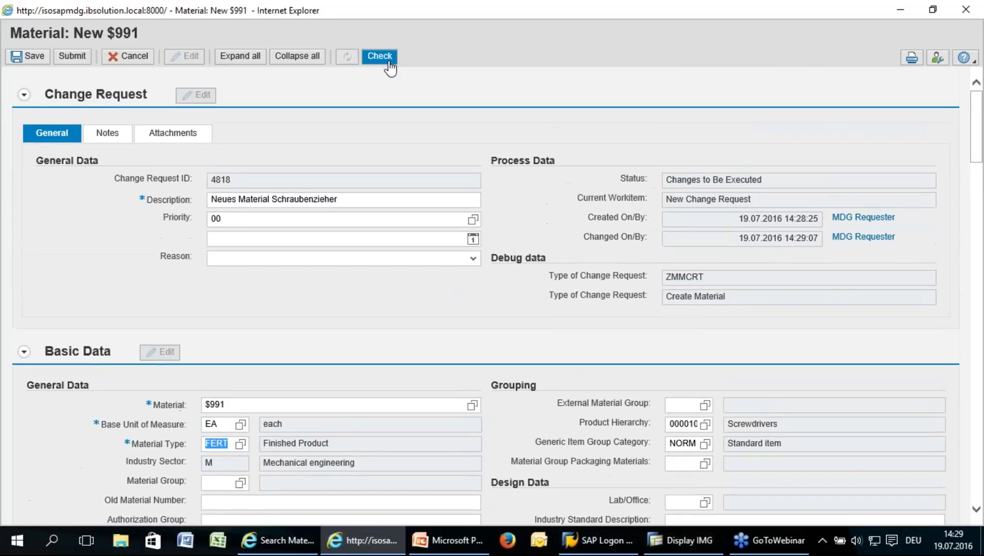
click(381, 56)
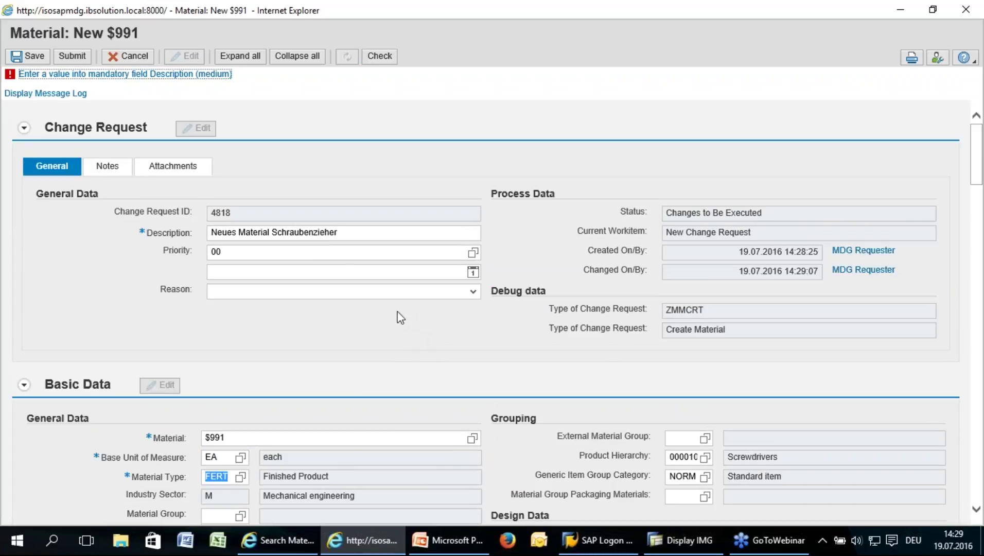
Step: Enter "Schraubenzieher" as the English material description in the Descriptions table
key(Return)
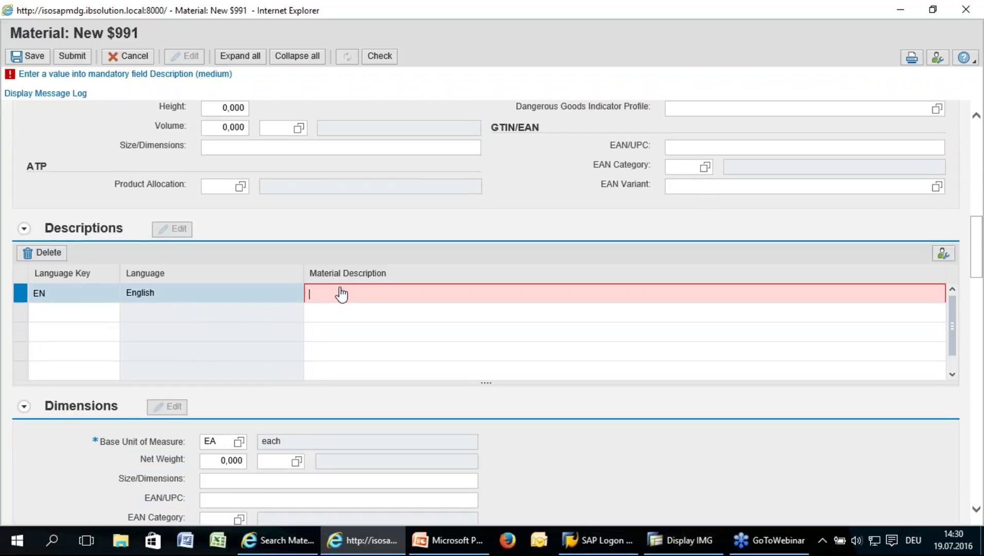
click(339, 291)
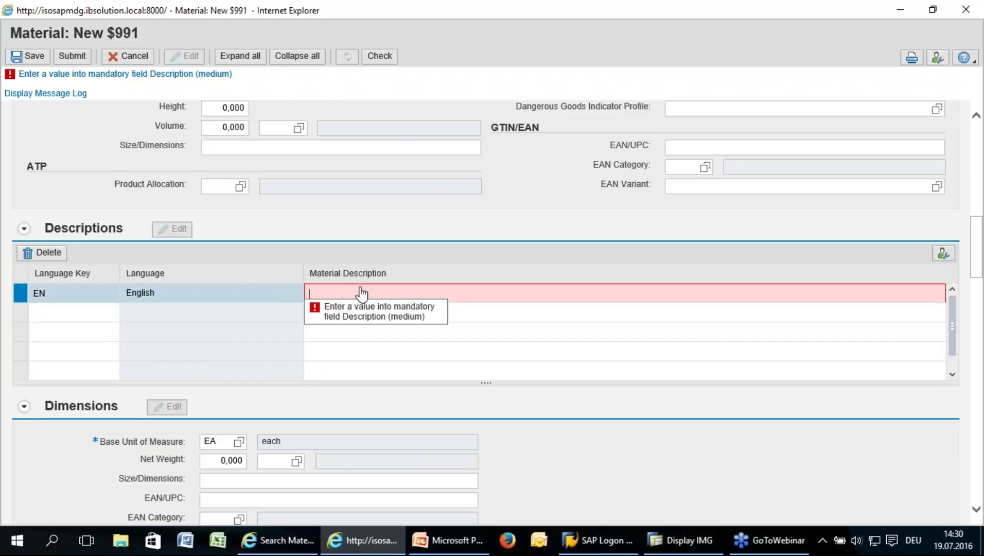
text(Sc)
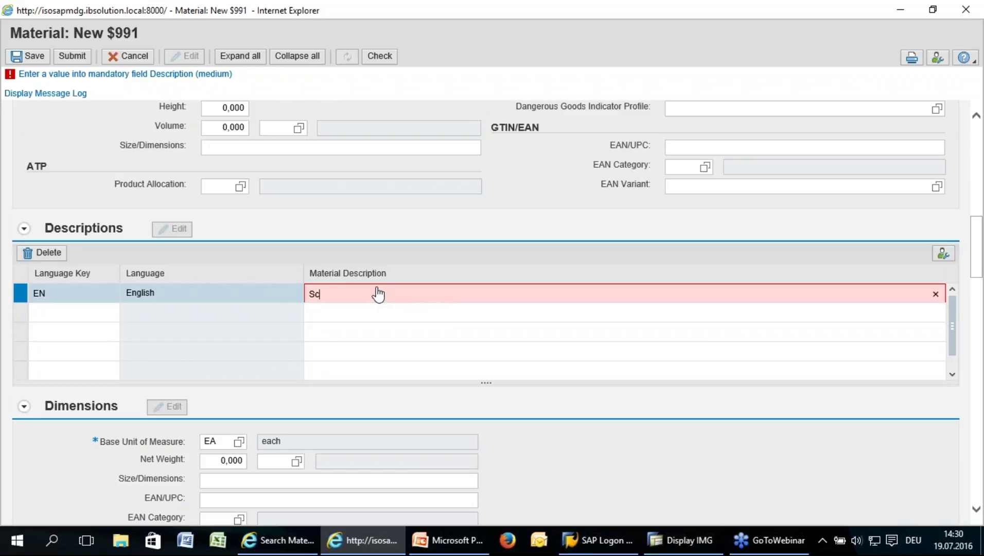
text(hraubenzieher)
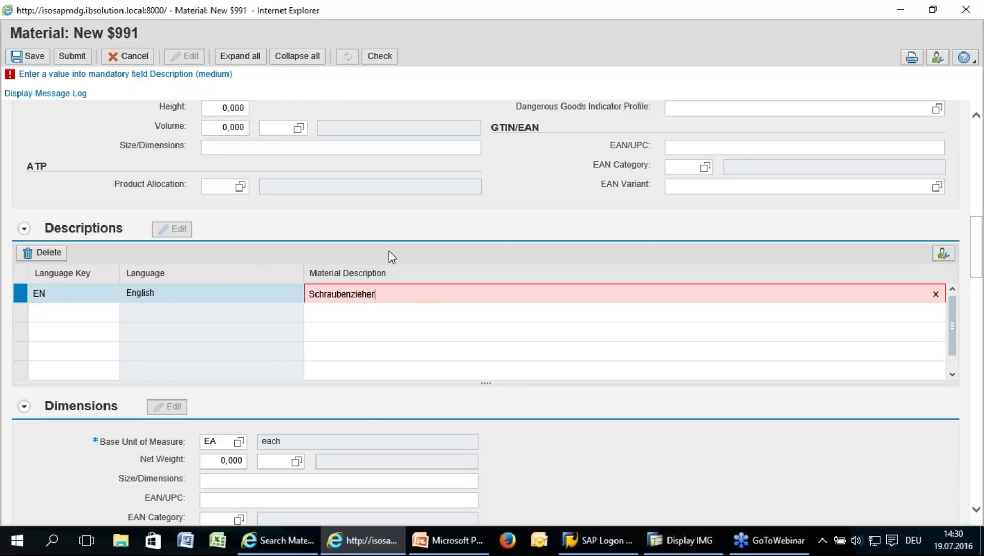
click(79, 312)
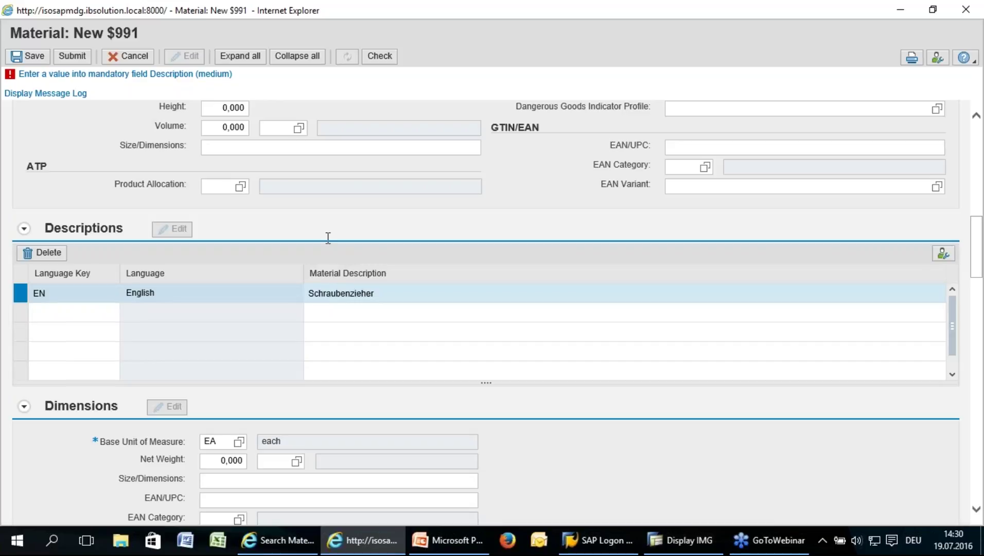
Step: Set the net weight under Dimension to 100 g and run the data check again
scroll(328, 237, up, 4)
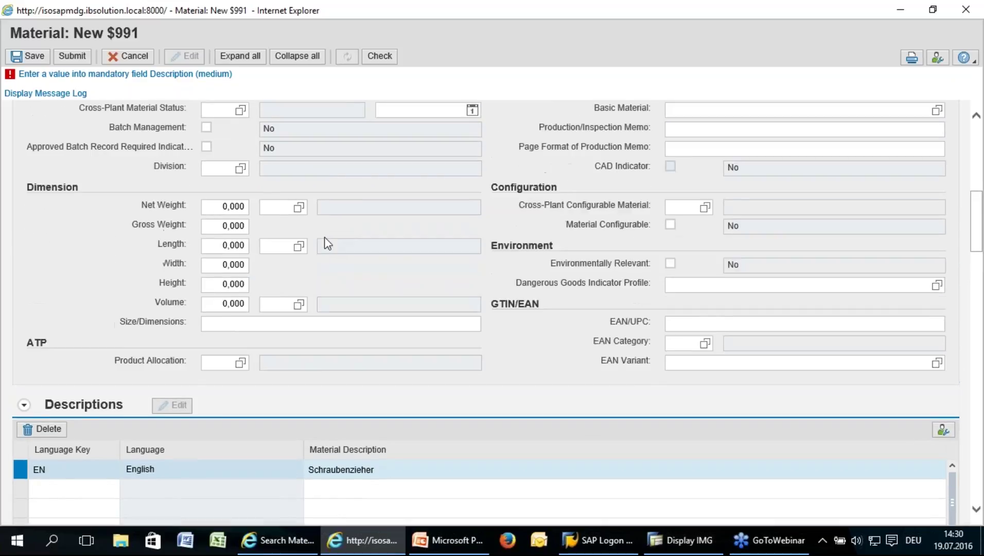
scroll(328, 243, up, 2)
click(221, 282)
text(10)
text(g)
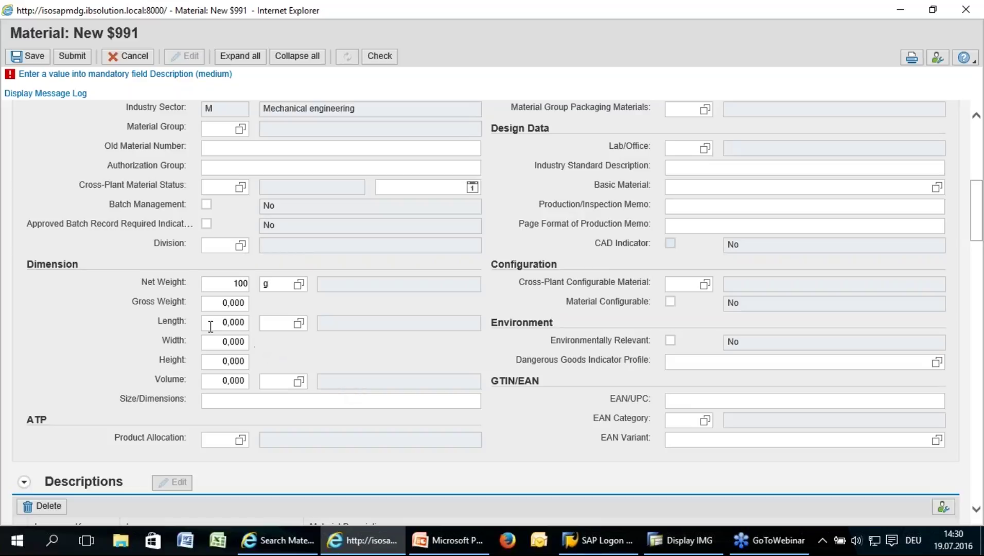
key(Return)
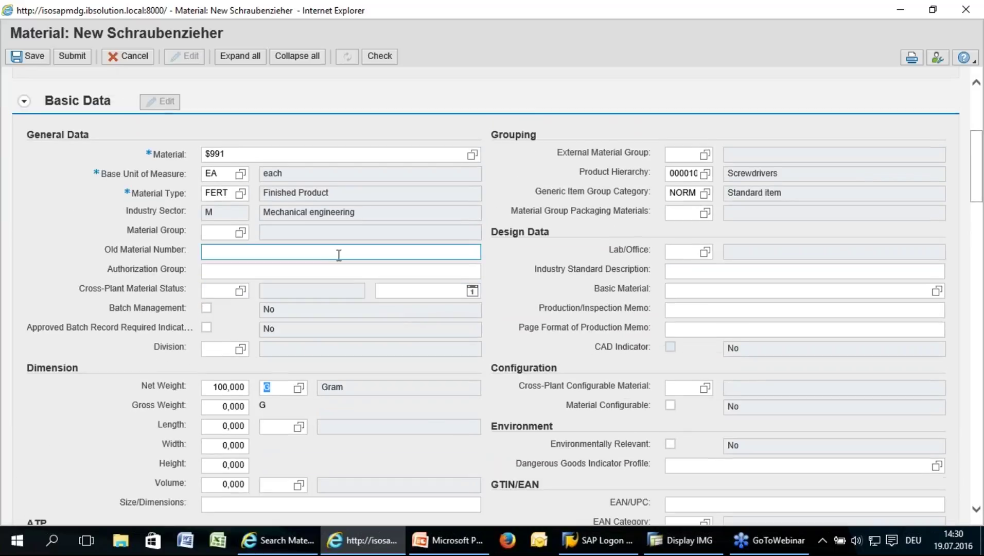
click(319, 273)
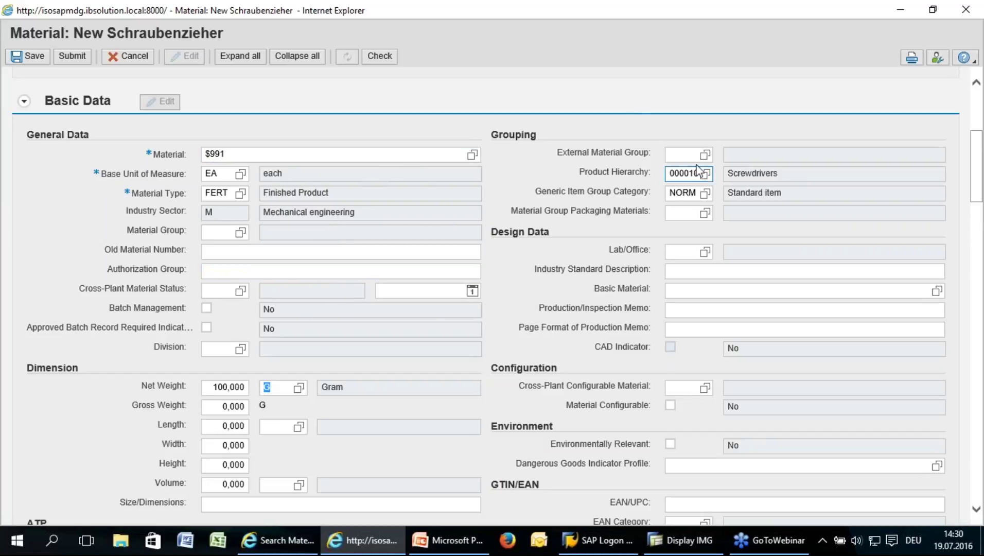
click(379, 56)
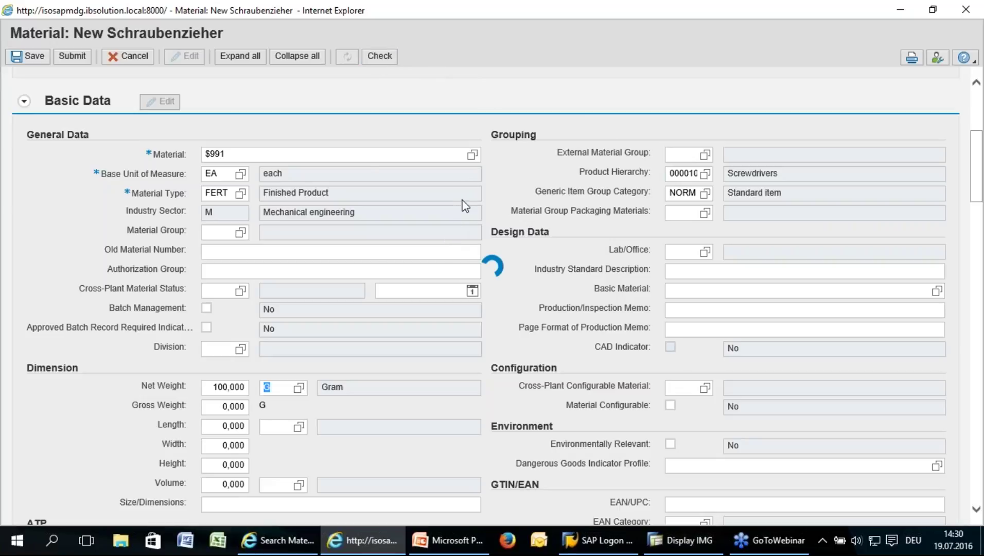
Step: Submit the change request for the new Schraubenzieher material
scroll(353, 127, up, 2)
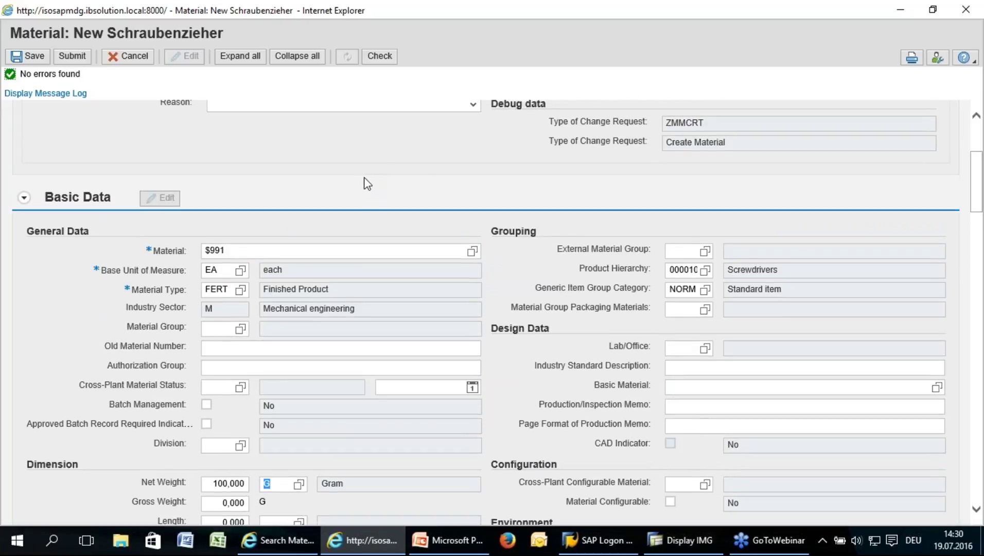
scroll(409, 173, up, 4)
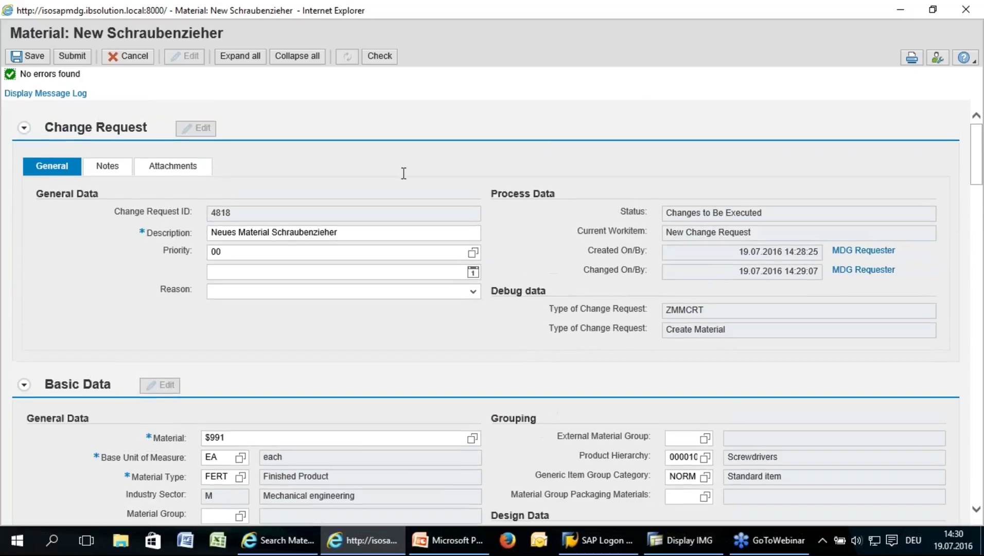
click(74, 57)
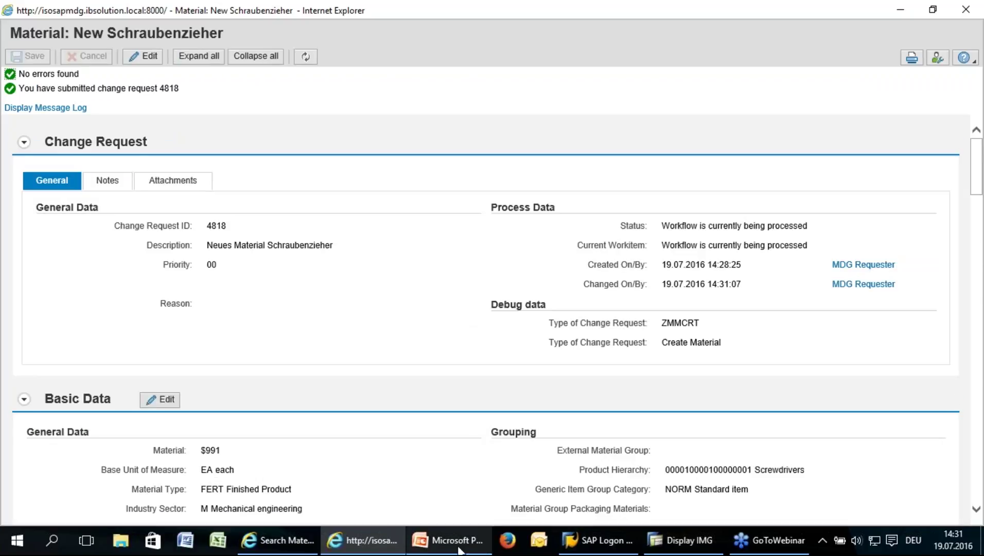
Step: Switch to PowerPoint and review the slides "Beispiel: Regeln im Prozess" and "Derivation Control Framework"
mouse_move(457, 544)
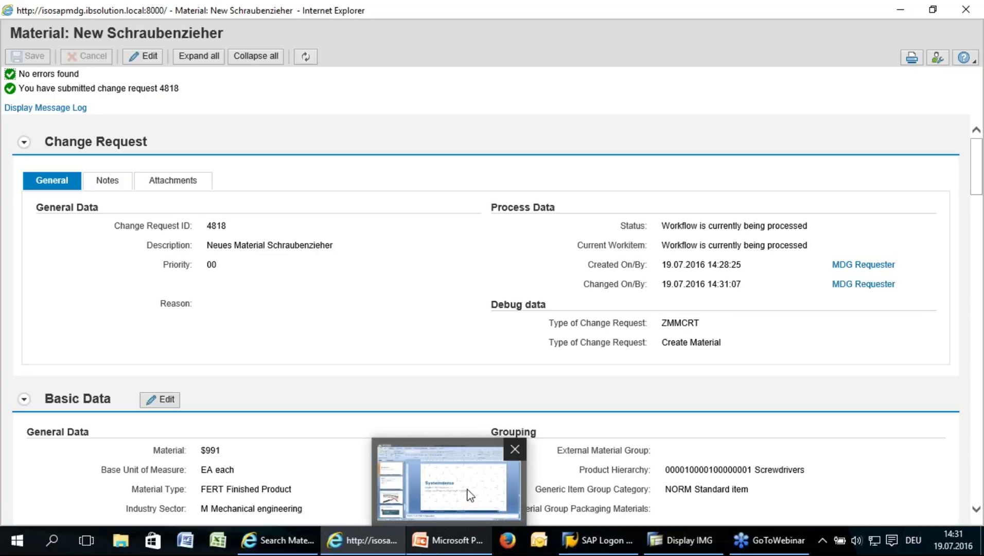
click(458, 544)
scroll(57, 265, up, 3)
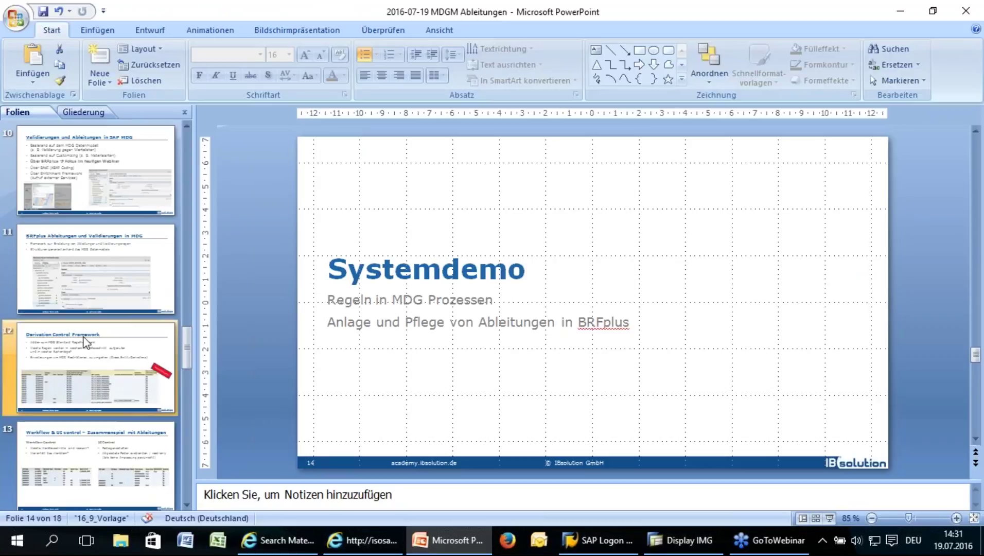
scroll(83, 340, up, 2)
click(107, 186)
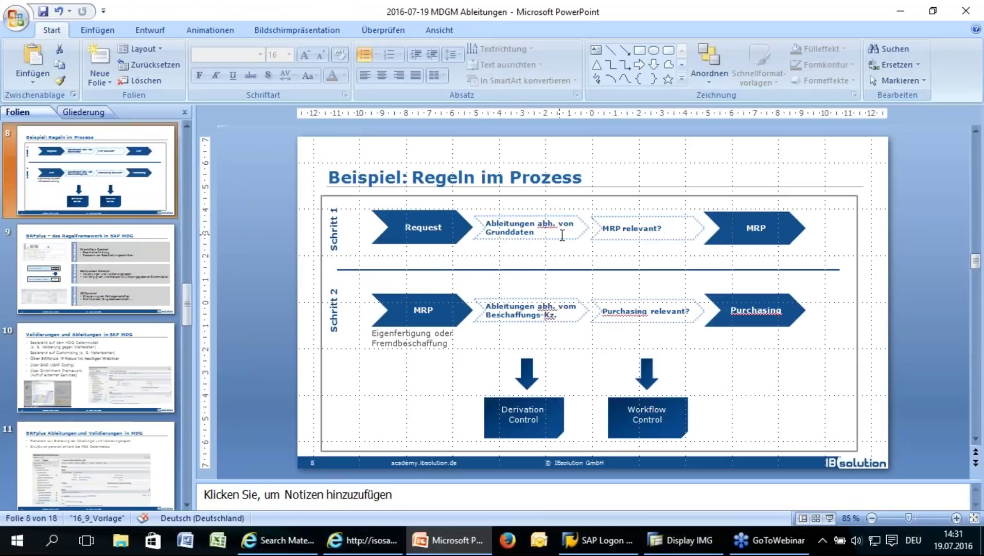
scroll(113, 273, down, 2)
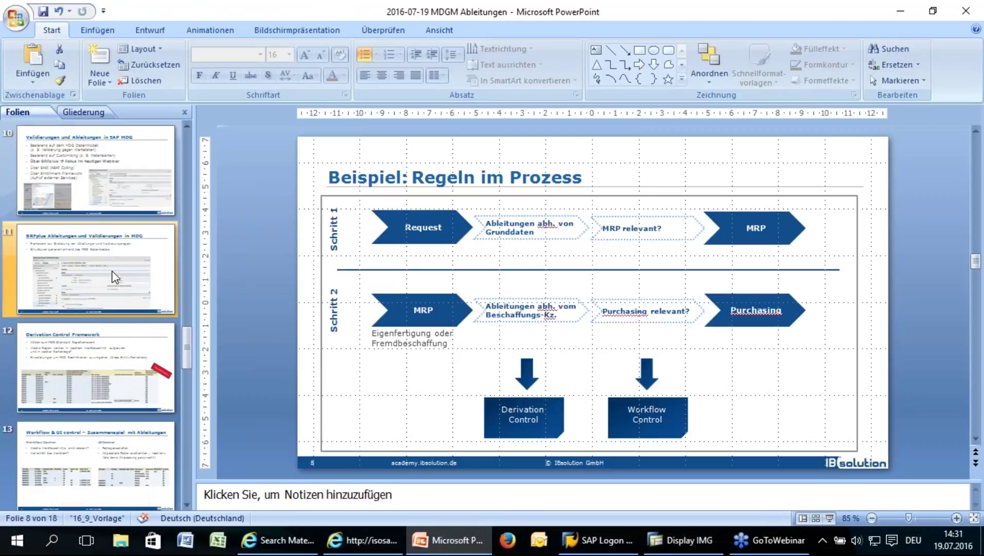
click(109, 378)
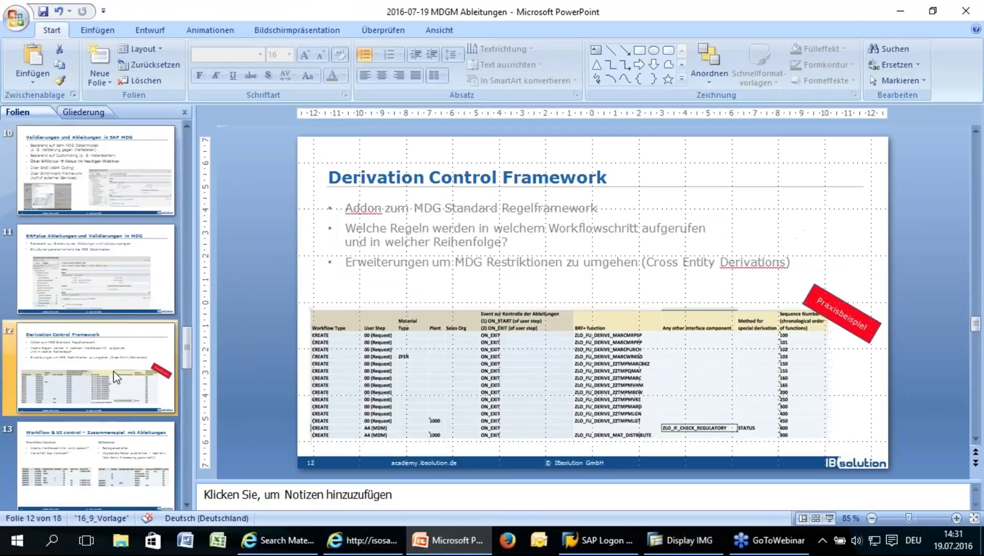
scroll(115, 375, down, 2)
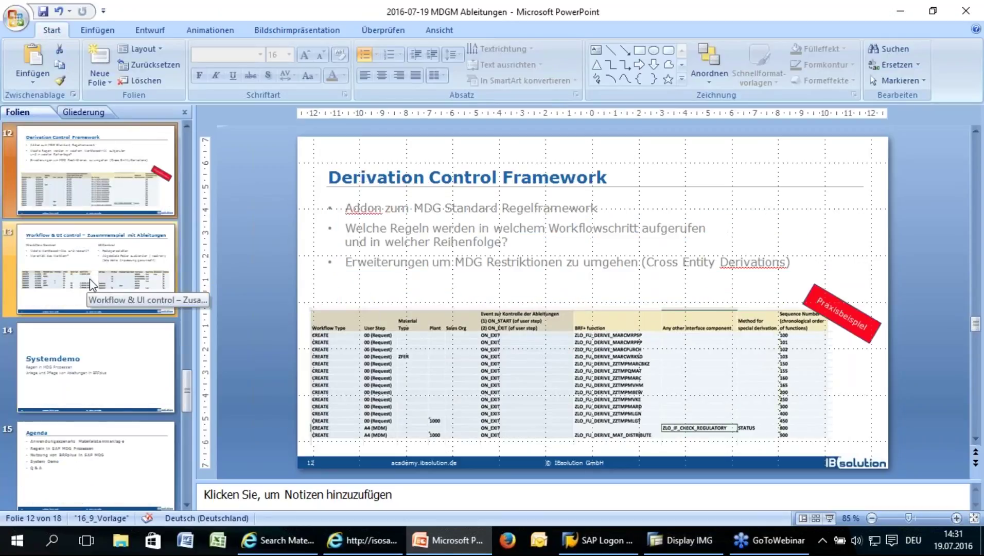
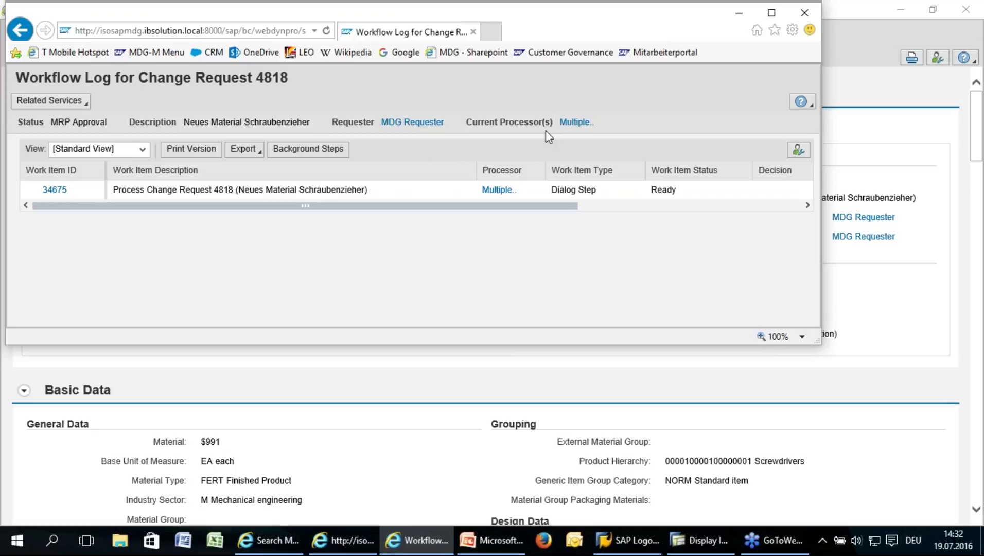
Step: View the processors of the open work item in the change request's workflow log, then close the log
click(495, 191)
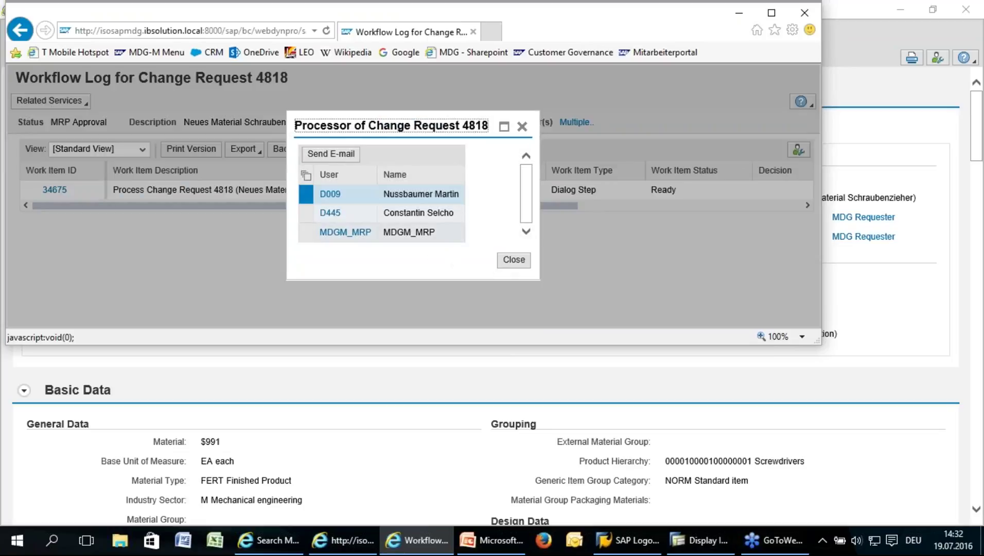
click(421, 234)
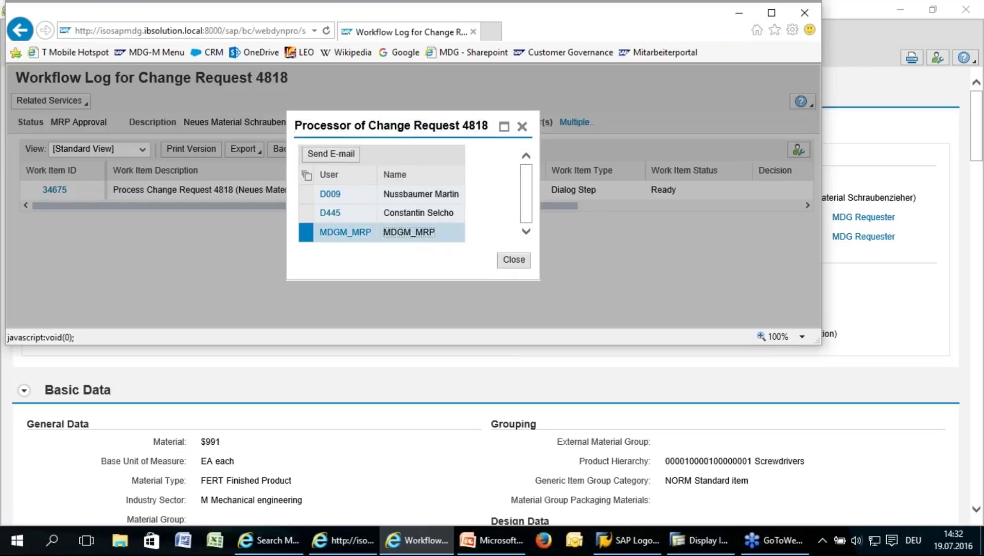
click(515, 260)
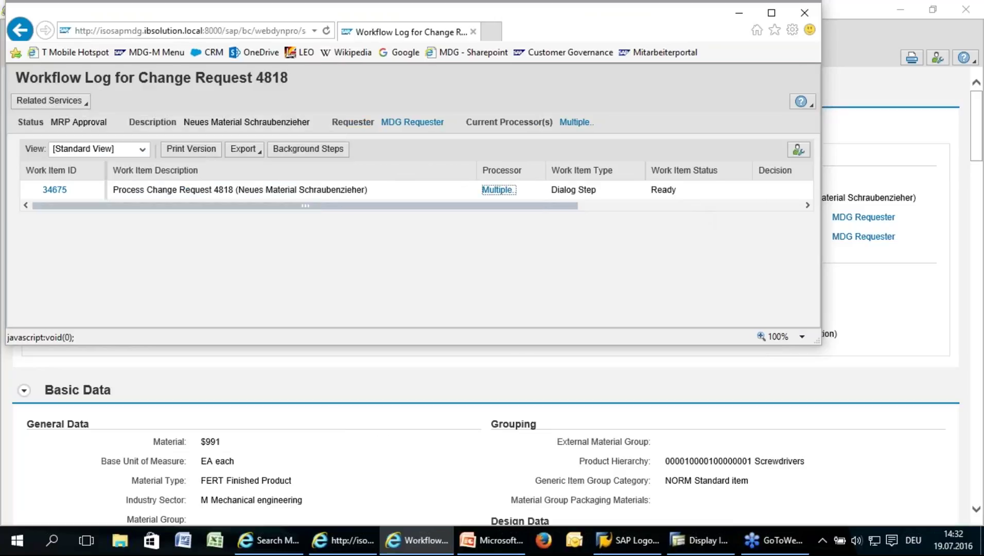
click(808, 19)
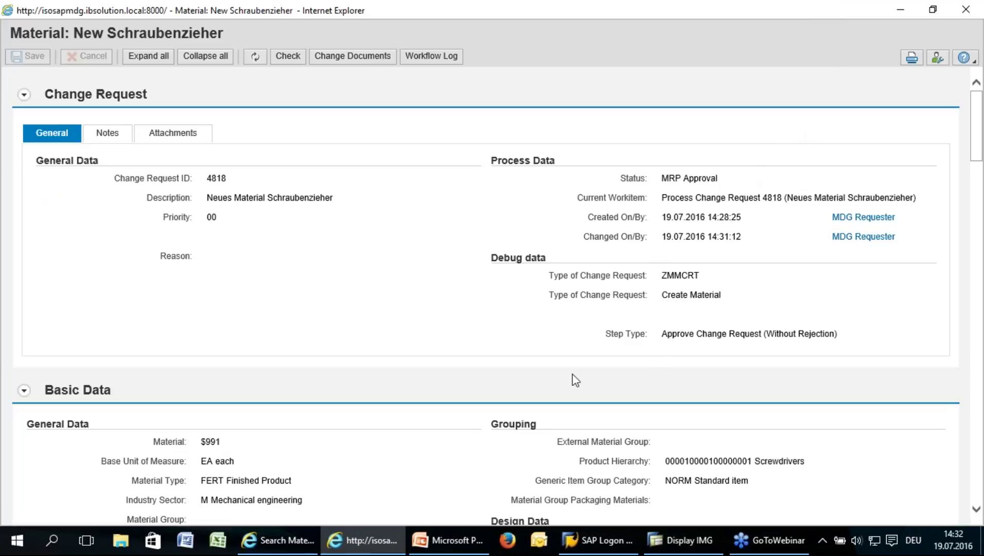
Step: Review the submitted material's change request details, basic data, dimensions and descriptions
scroll(414, 326, down, 3)
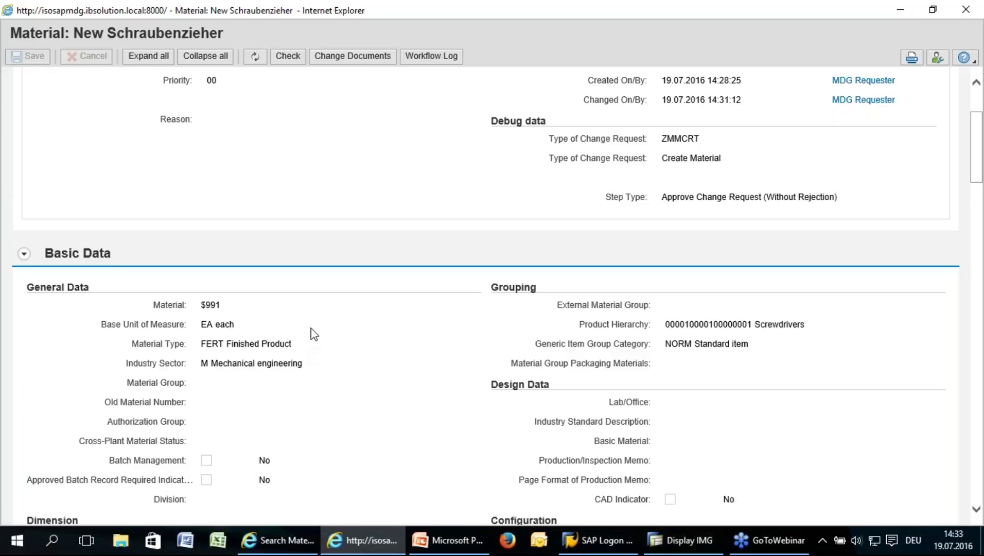
scroll(327, 309, up, 3)
scroll(330, 311, up, 2)
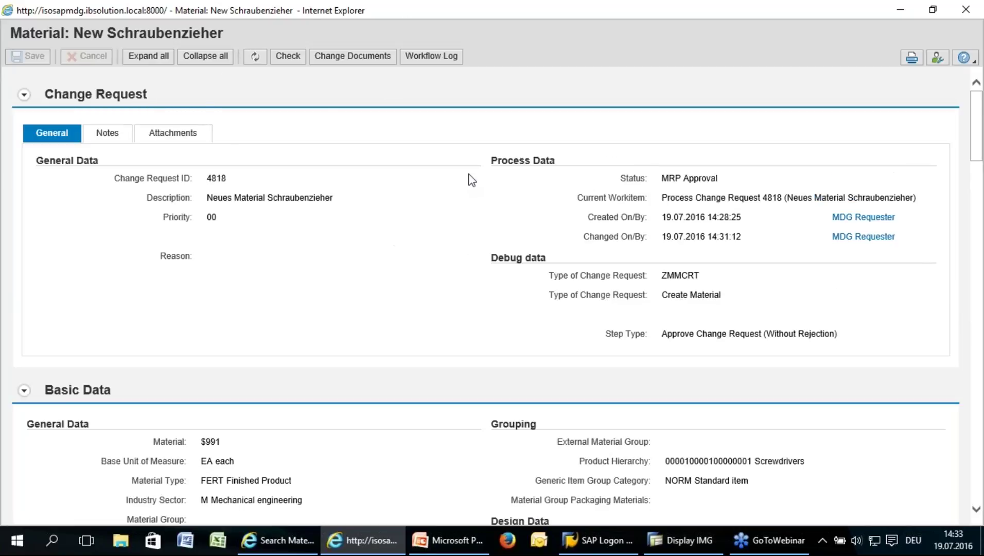
scroll(230, 95, down, 2)
scroll(229, 95, up, 2)
scroll(586, 81, down, 3)
scroll(474, 205, down, 3)
scroll(474, 211, up, 3)
scroll(474, 212, down, 7)
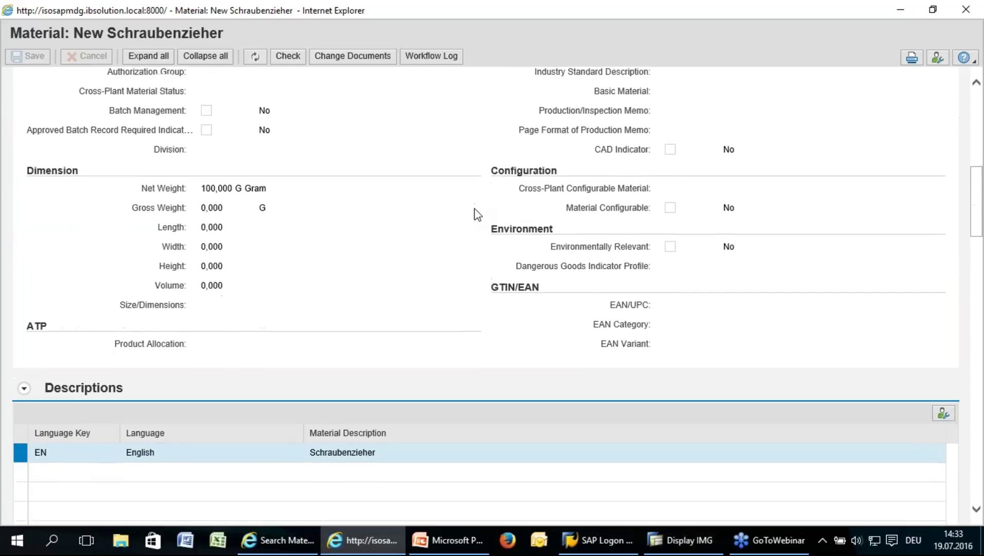
scroll(476, 213, down, 4)
scroll(452, 300, down, 3)
scroll(453, 297, up, 13)
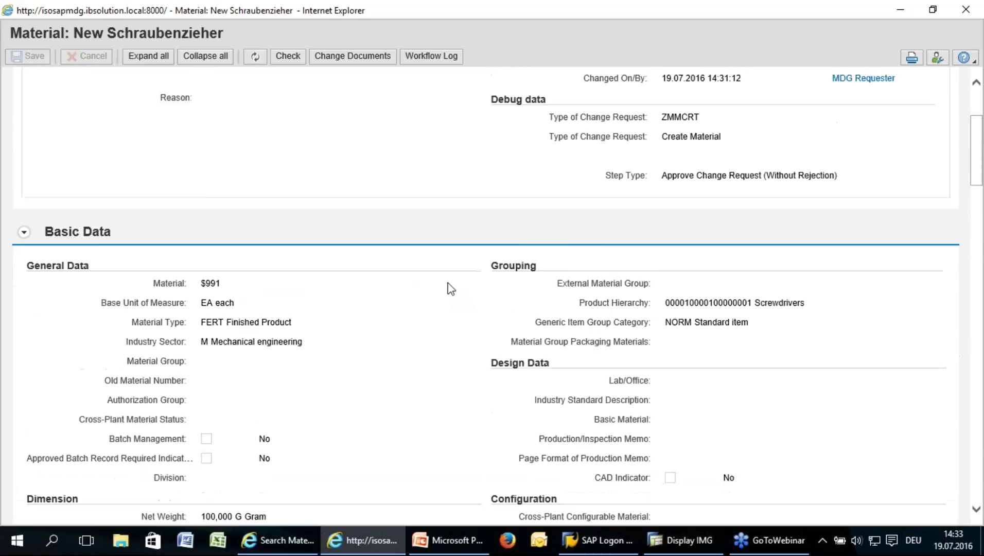
scroll(452, 288, up, 4)
Step: Close the submitted material's window and log off from the SAP requester session
click(452, 61)
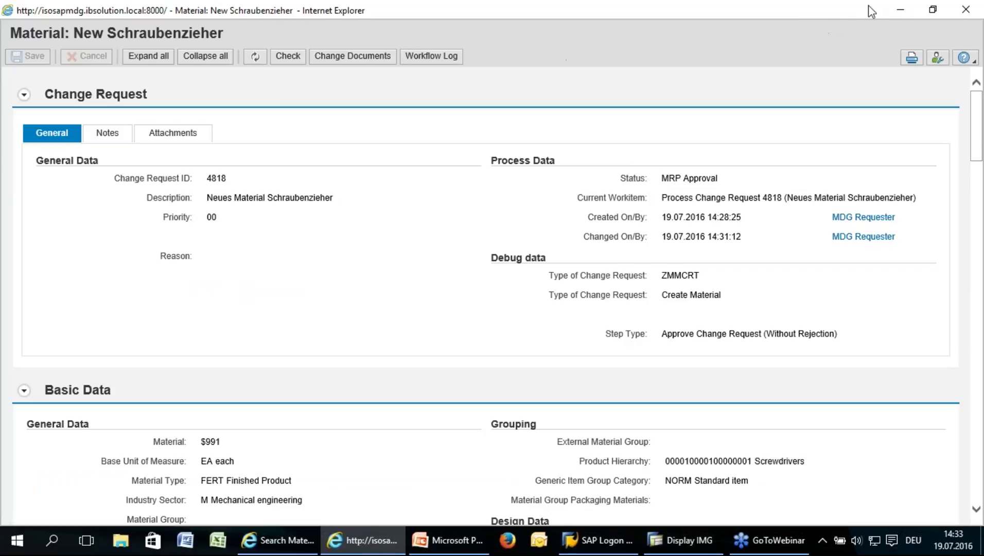
click(957, 10)
click(294, 539)
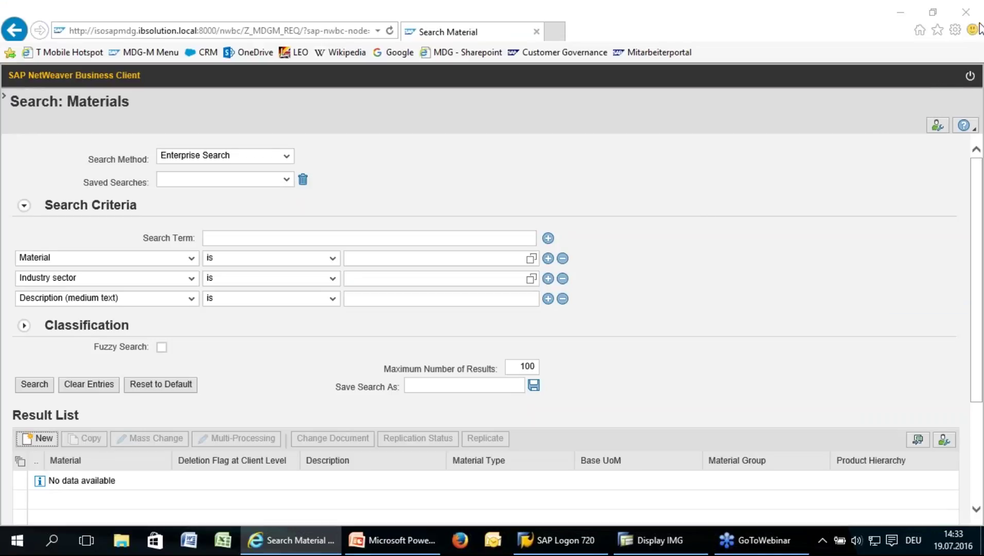
click(969, 75)
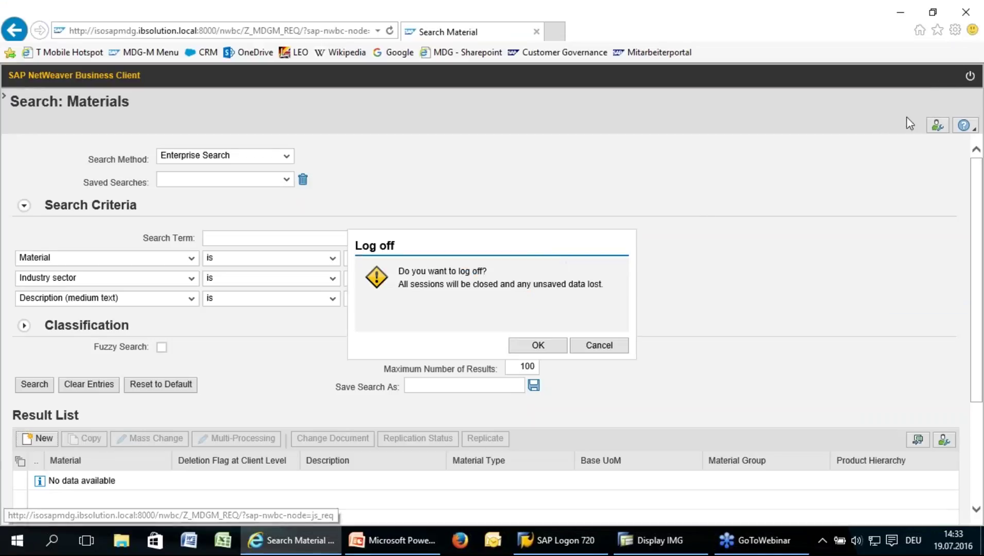
click(535, 346)
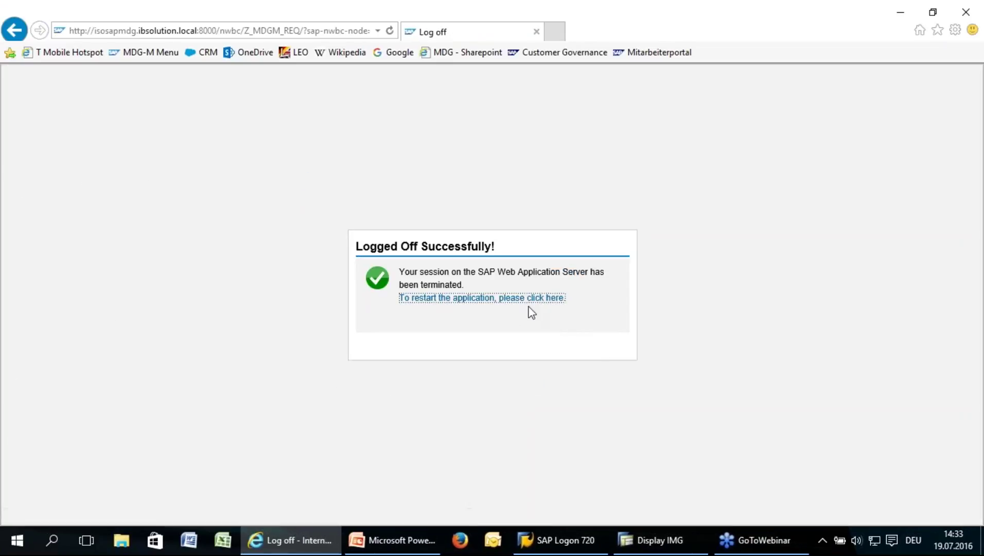
Step: Restart the application and log on as user MDGM_MRP with the account password
click(529, 307)
text(MDGM_MRP)
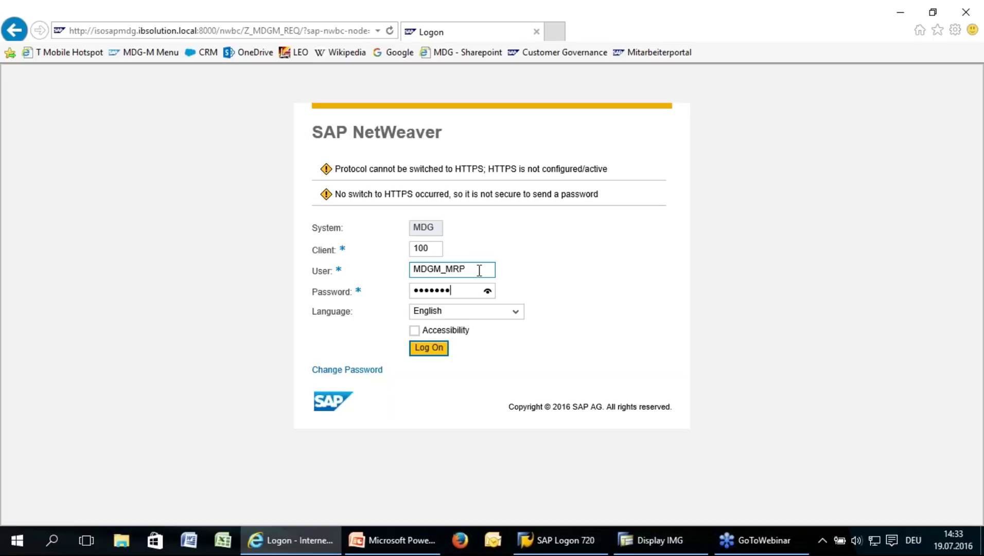
click(431, 348)
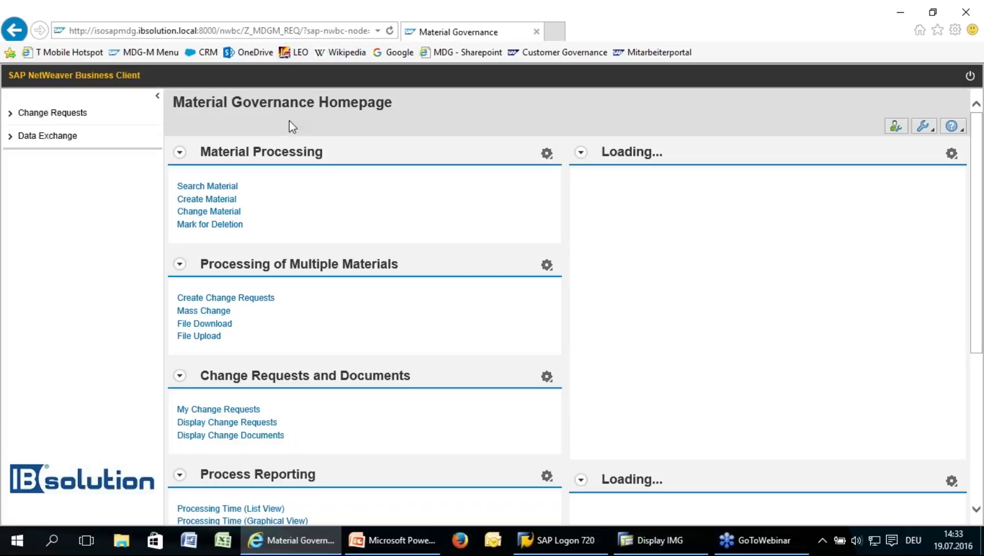
Step: Open the Schraubenzieher change request awaiting MRP approval from the change requests and maximize its window
click(225, 187)
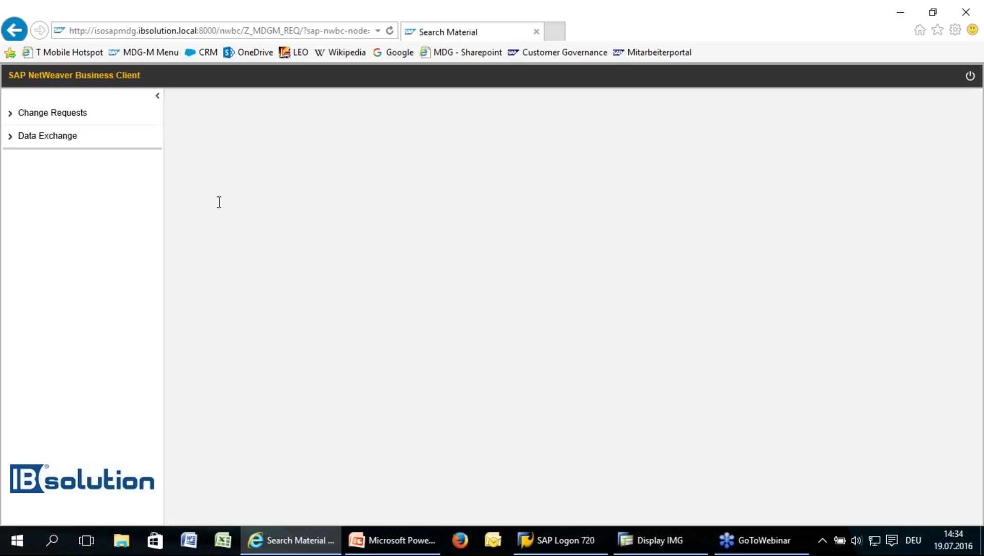
click(72, 113)
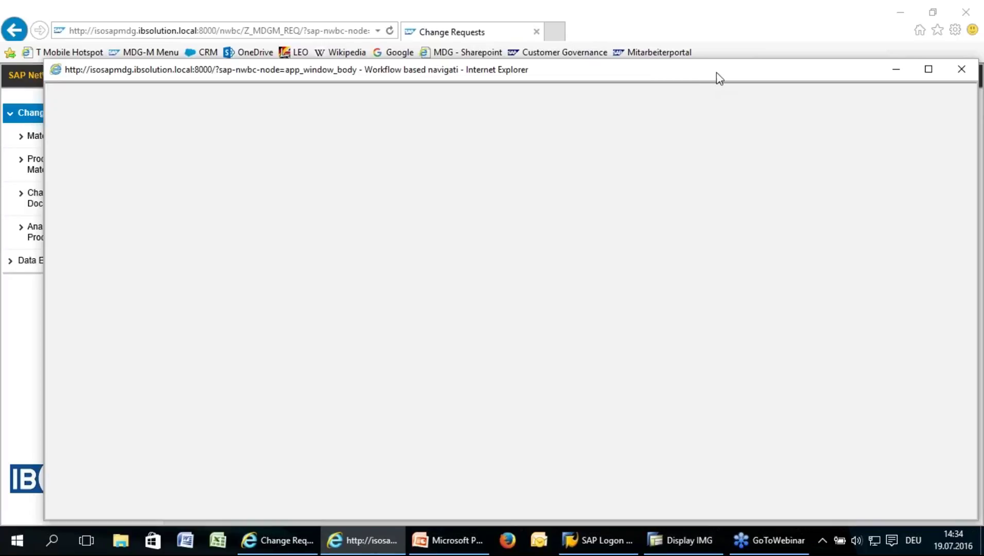
double_click(747, 68)
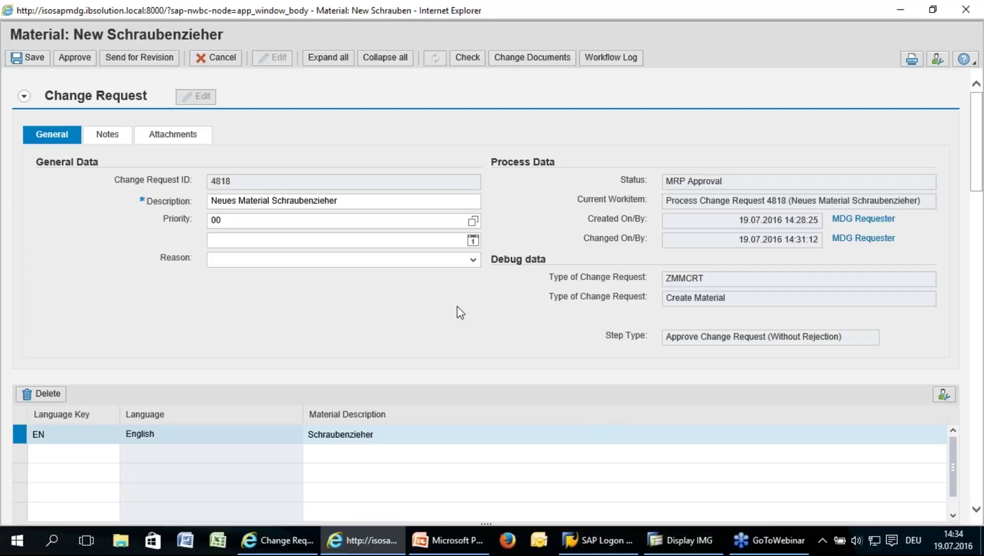
Step: Examine the MRP approval form, from the general change request data through units and dimensions to the plant table
scroll(471, 309, down, 3)
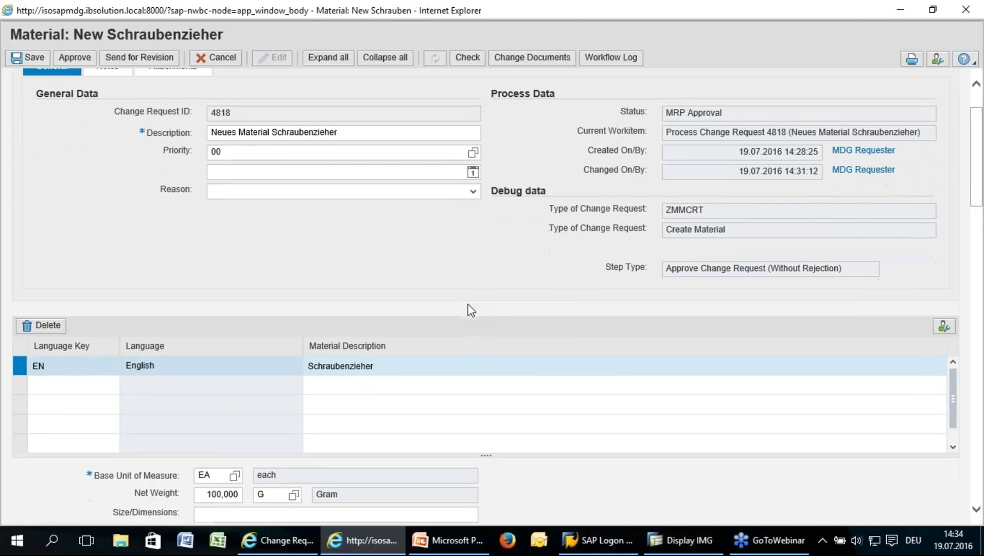
scroll(463, 360, up, 3)
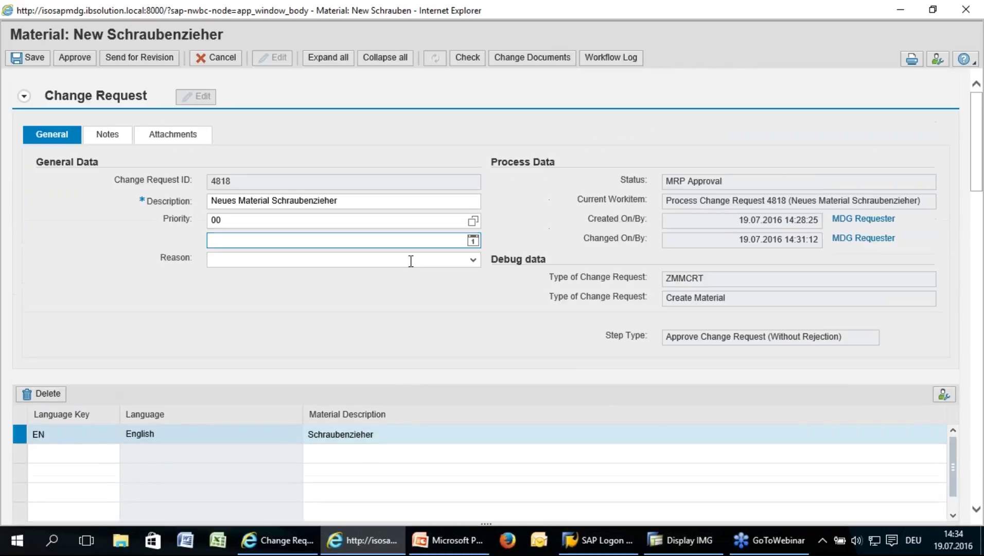
scroll(457, 318, down, 3)
scroll(457, 313, down, 2)
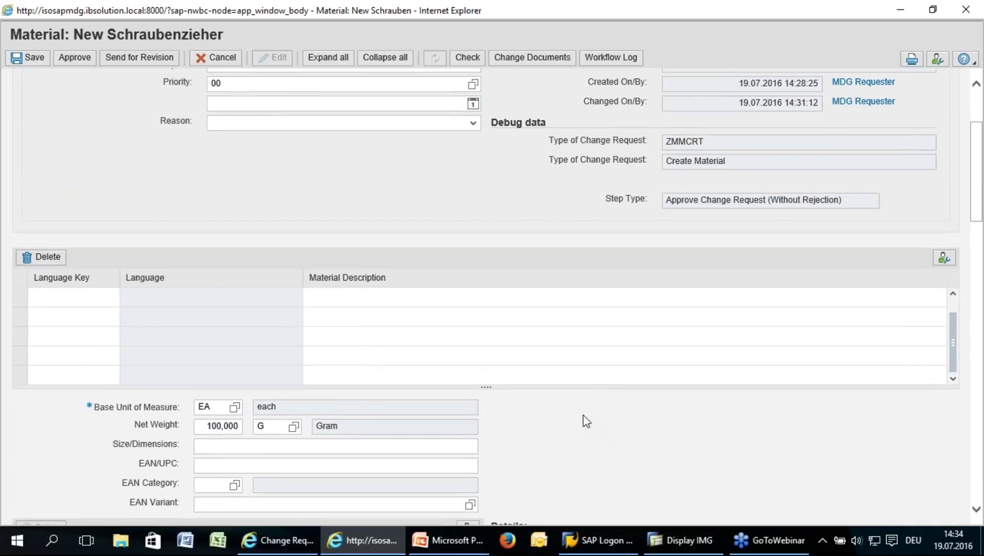
scroll(582, 420, up, 3)
scroll(589, 497, down, 5)
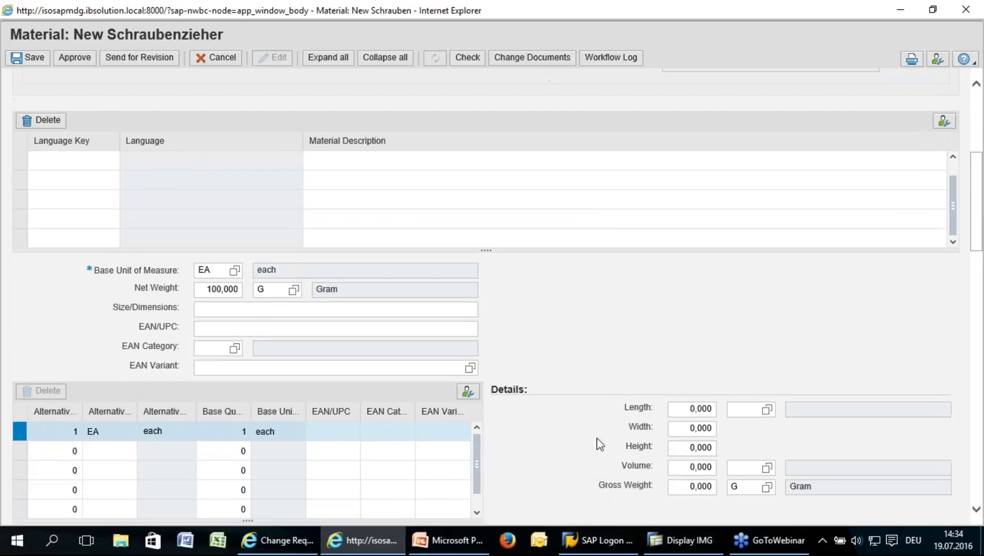
scroll(617, 341, down, 4)
scroll(615, 342, down, 5)
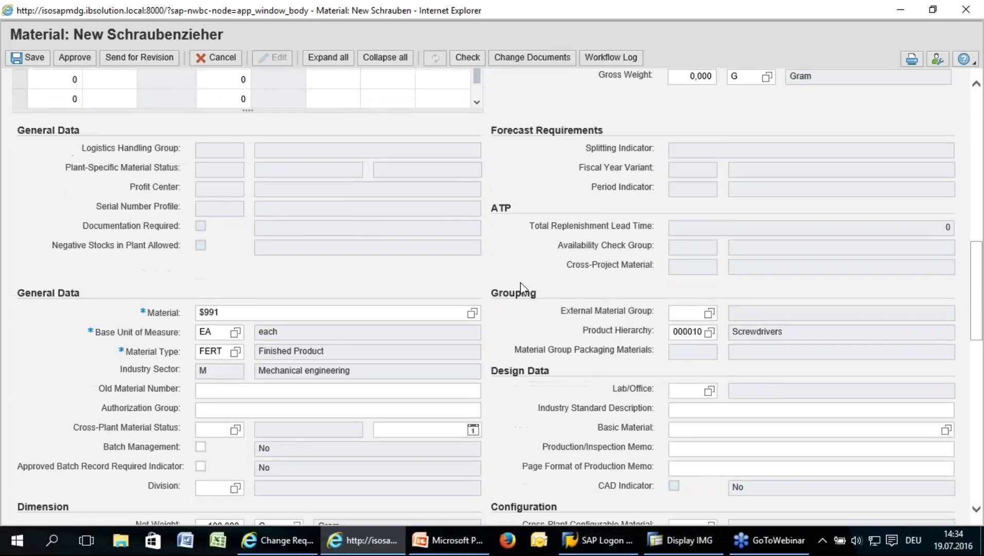
scroll(515, 281, down, 5)
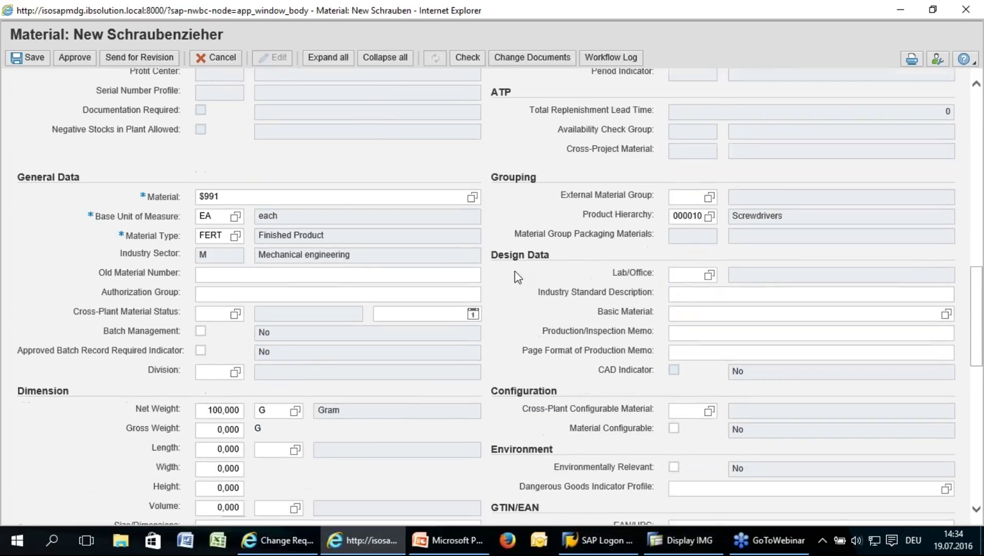
scroll(514, 273, down, 7)
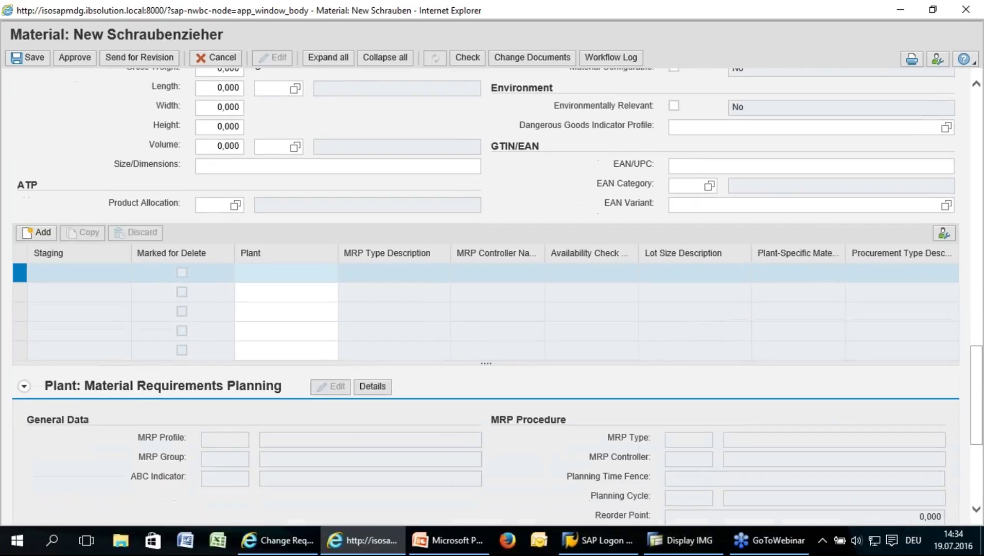
scroll(318, 310, up, 2)
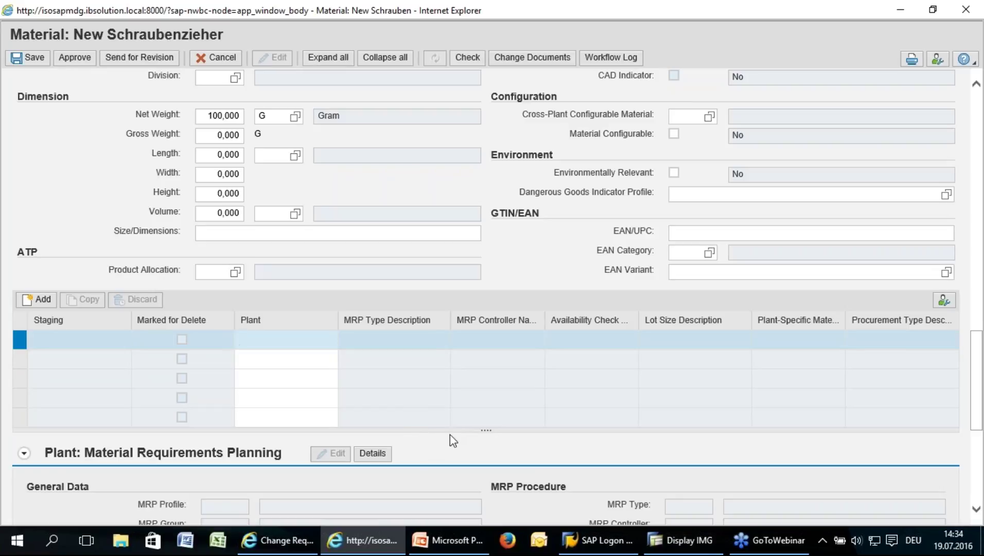
Step: Assign plant 0002 (Werk 0002, Heilbronn) to the material in the first row of the plant table
click(347, 344)
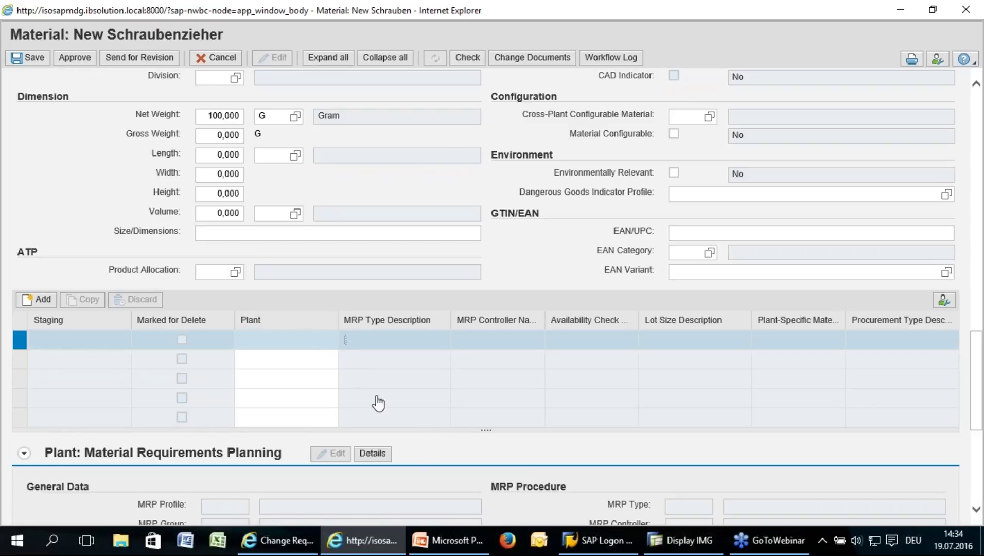
click(345, 341)
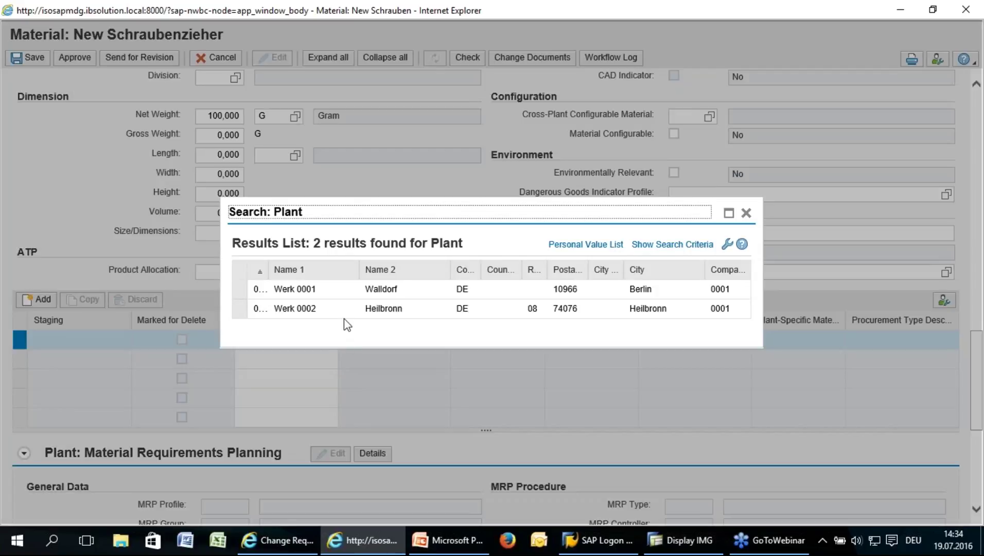
click(332, 310)
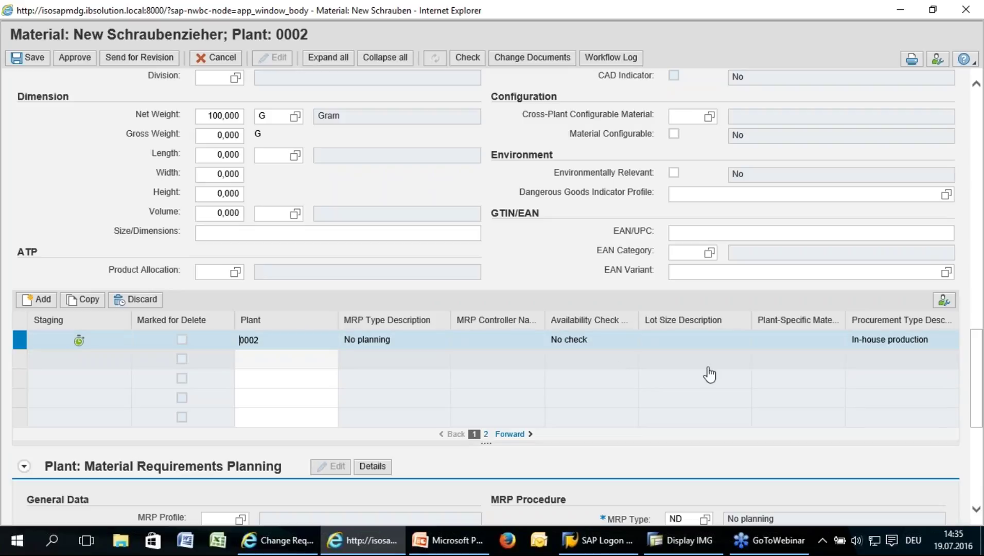
click(880, 380)
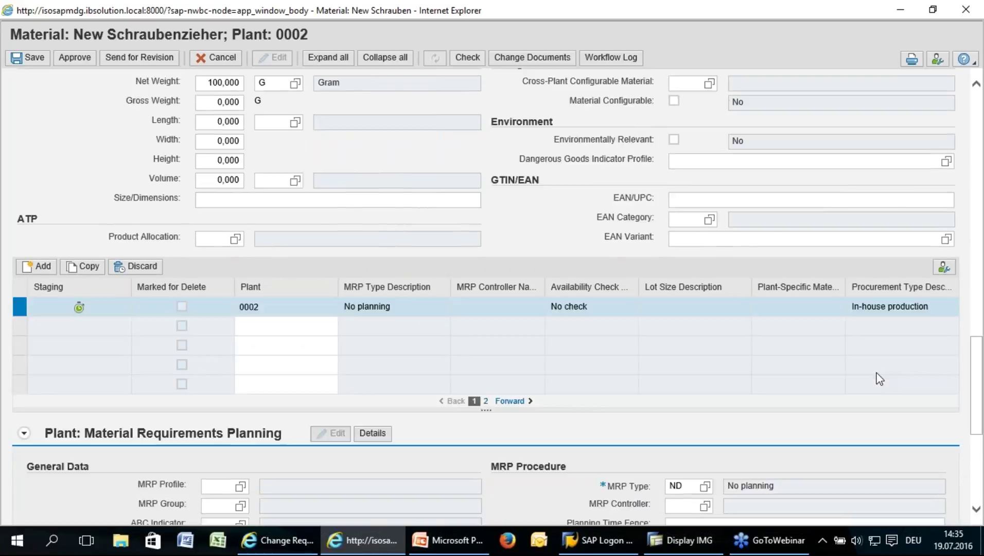
Step: Review the plant's MRP and work scheduling sections, then check and save the change request
scroll(837, 448, down, 5)
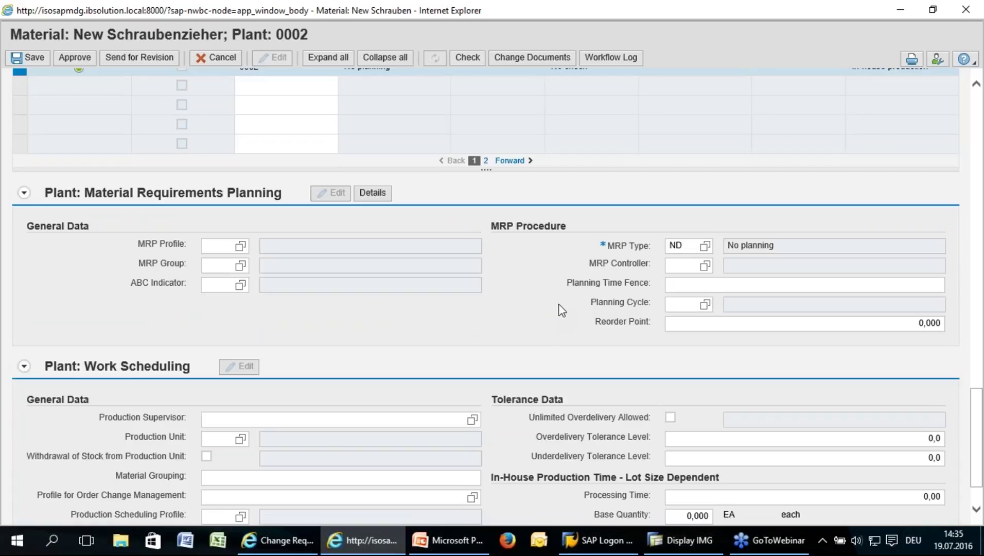
scroll(561, 308, down, 1)
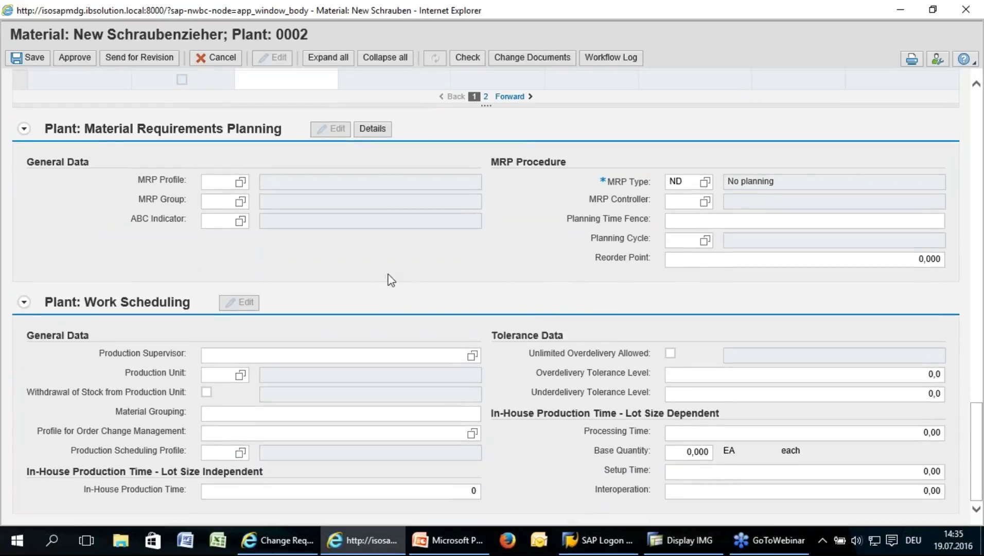
scroll(448, 282, up, 1)
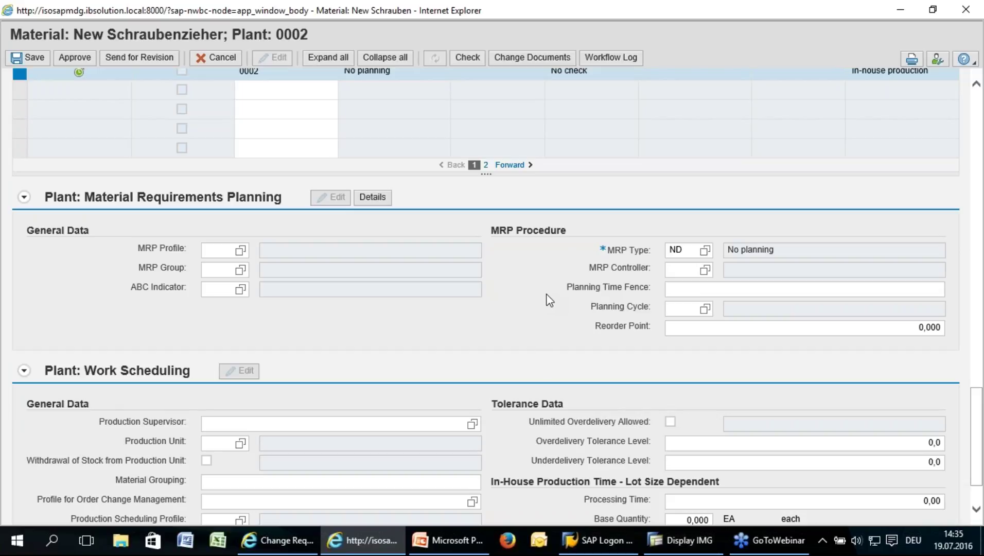
scroll(561, 291, up, 3)
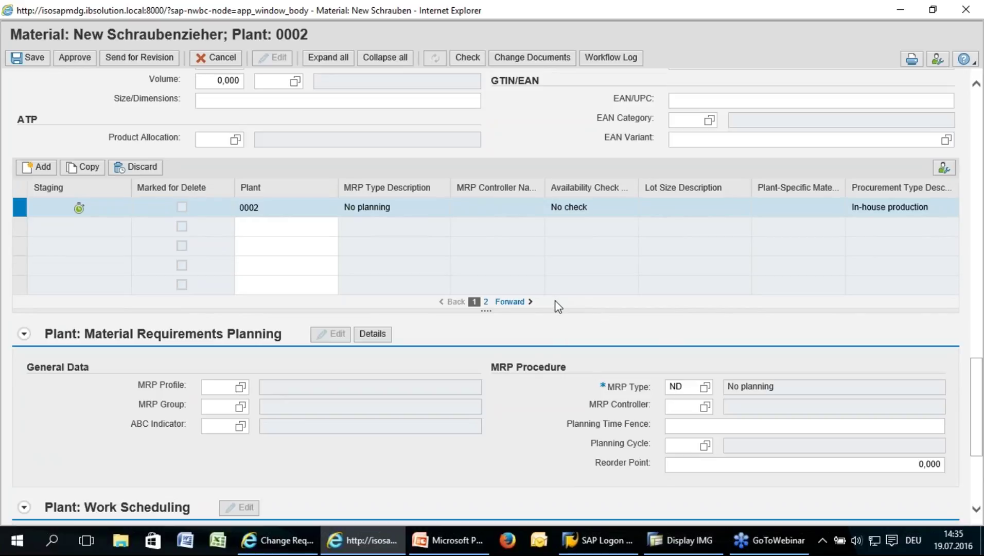
click(527, 304)
click(467, 58)
click(28, 57)
mouse_move(597, 540)
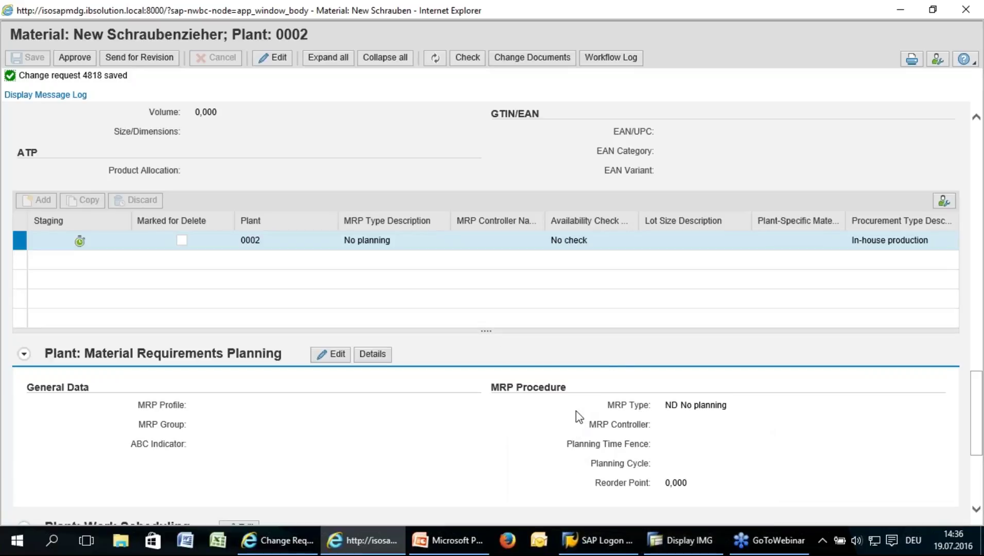
Step: Examine the saved material's general data, highlighting the industry sector value
scroll(461, 314, up, 10)
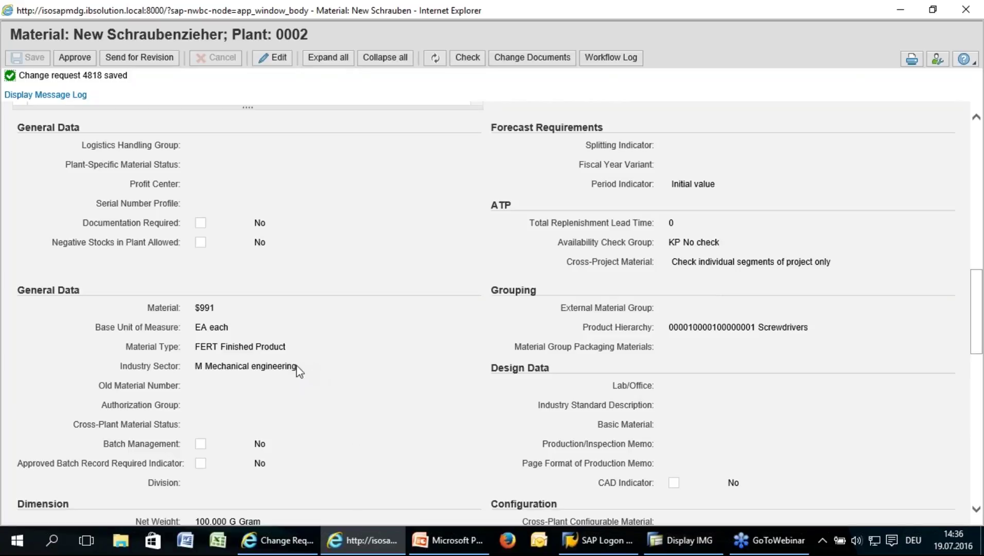
drag(296, 366, 194, 366)
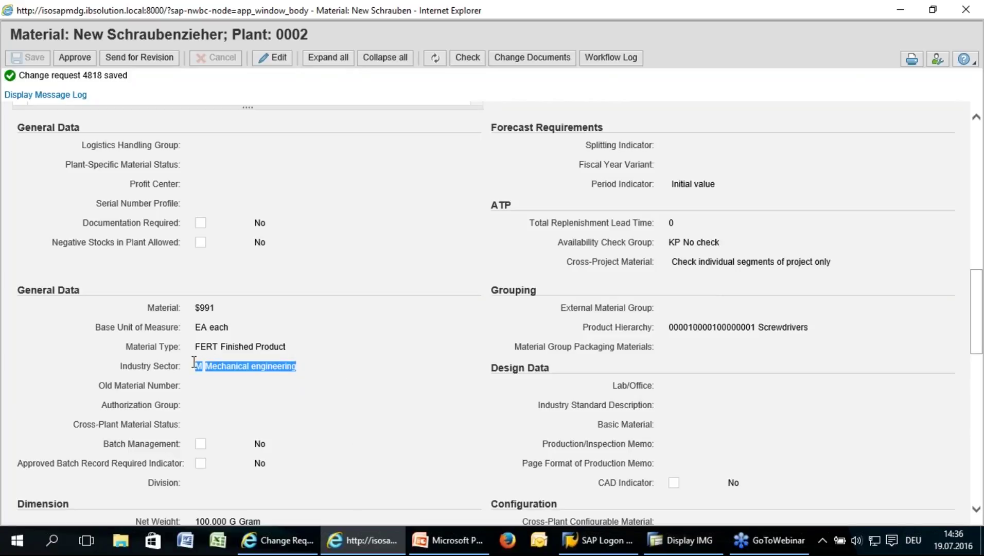
click(360, 385)
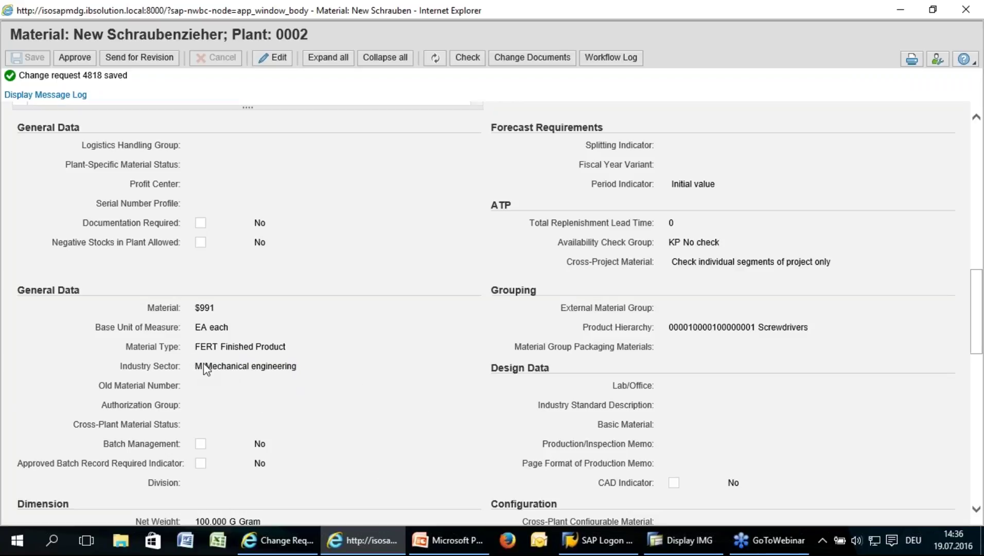
drag(204, 367, 293, 371)
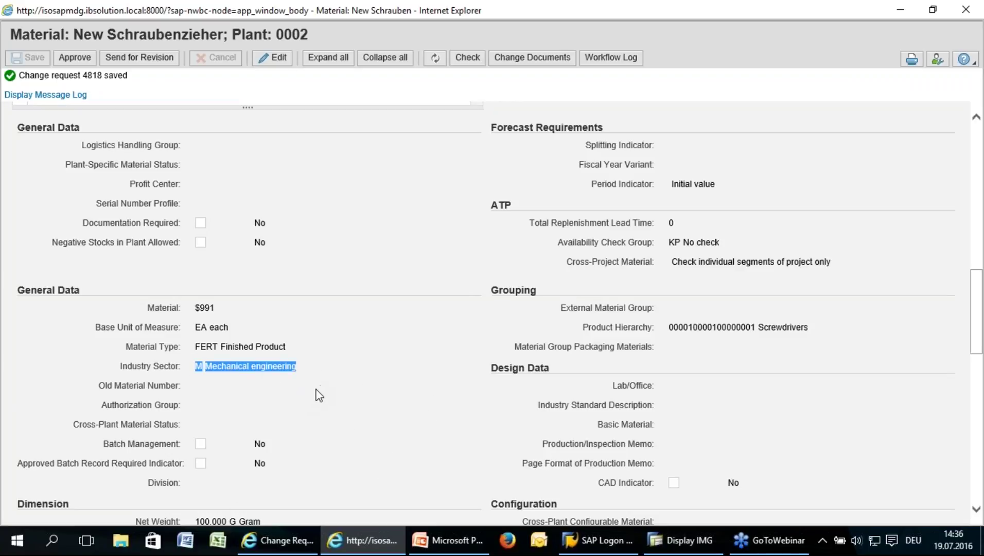
click(318, 389)
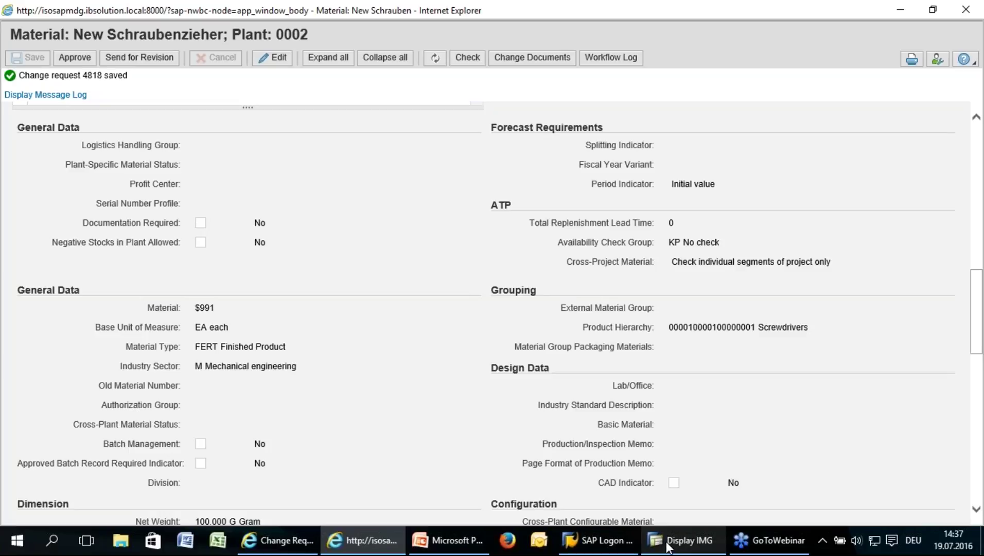
Step: Close the material's window, log off from the MRP user's session and close the browser
right_click(364, 542)
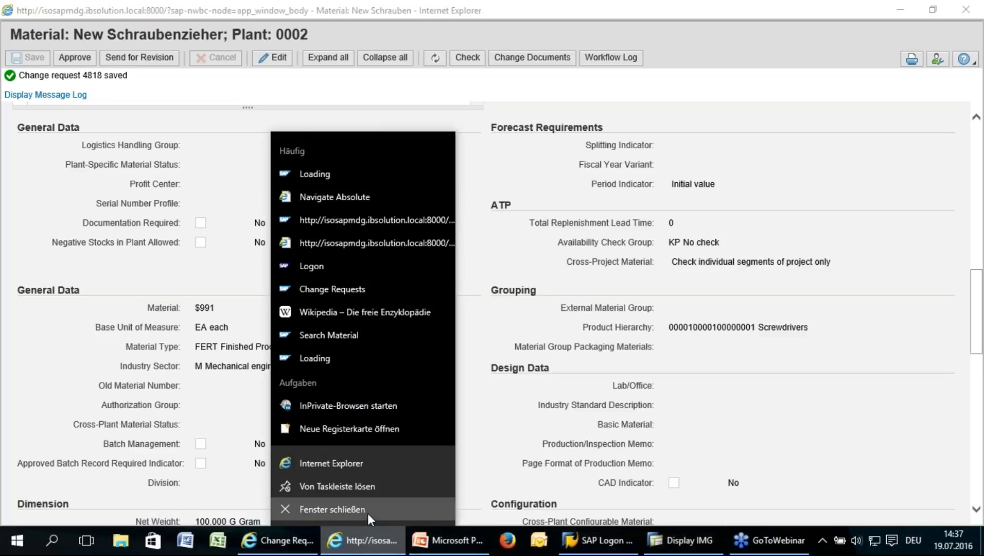
click(367, 513)
right_click(314, 545)
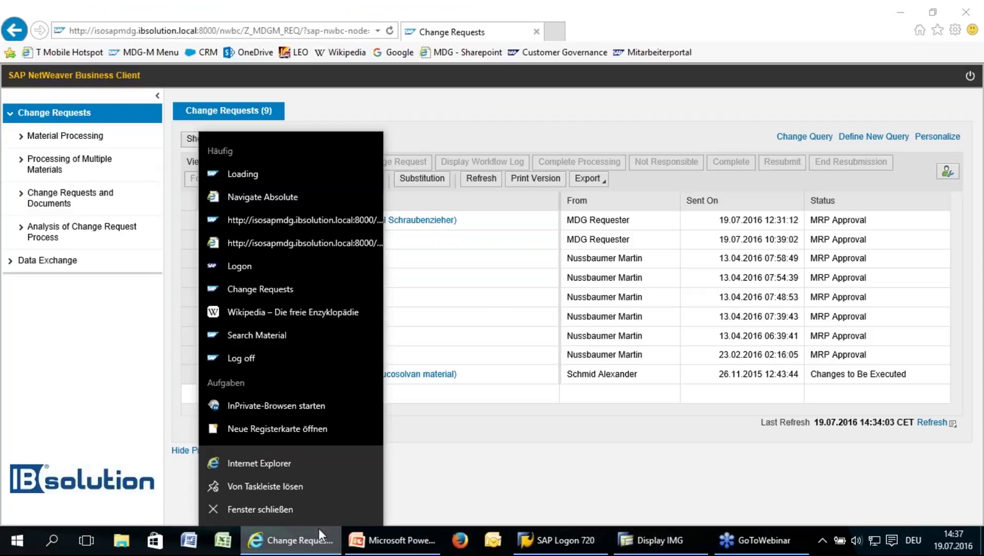
click(970, 78)
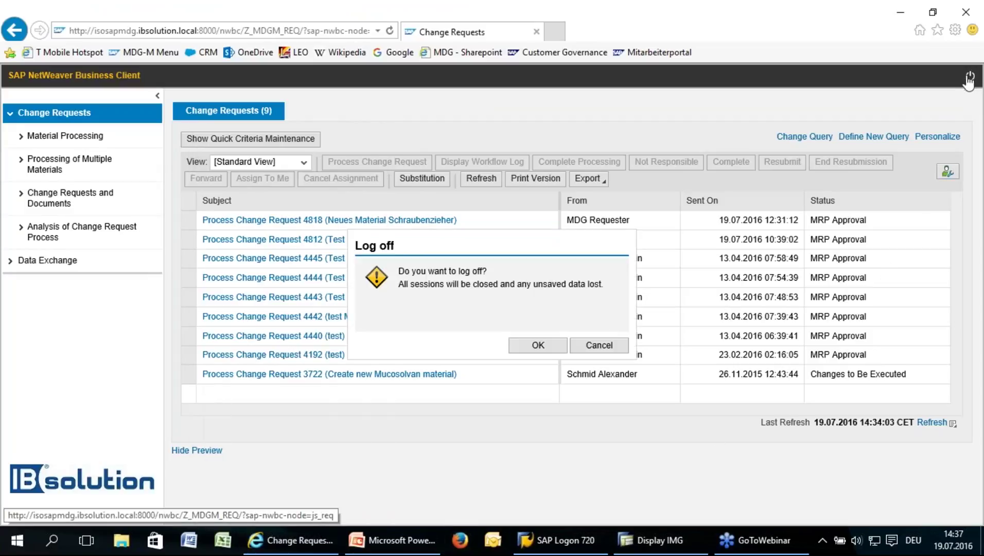
click(533, 345)
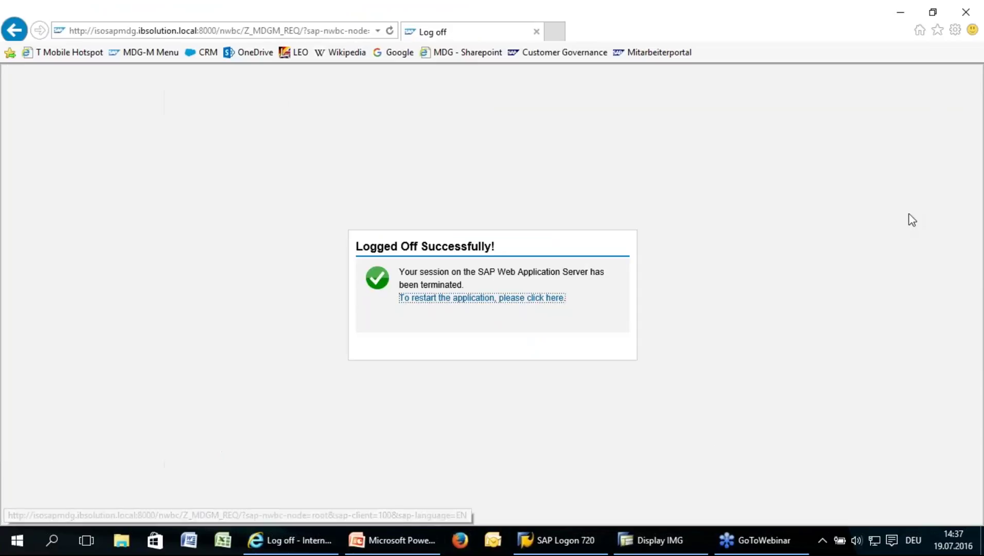
click(962, 11)
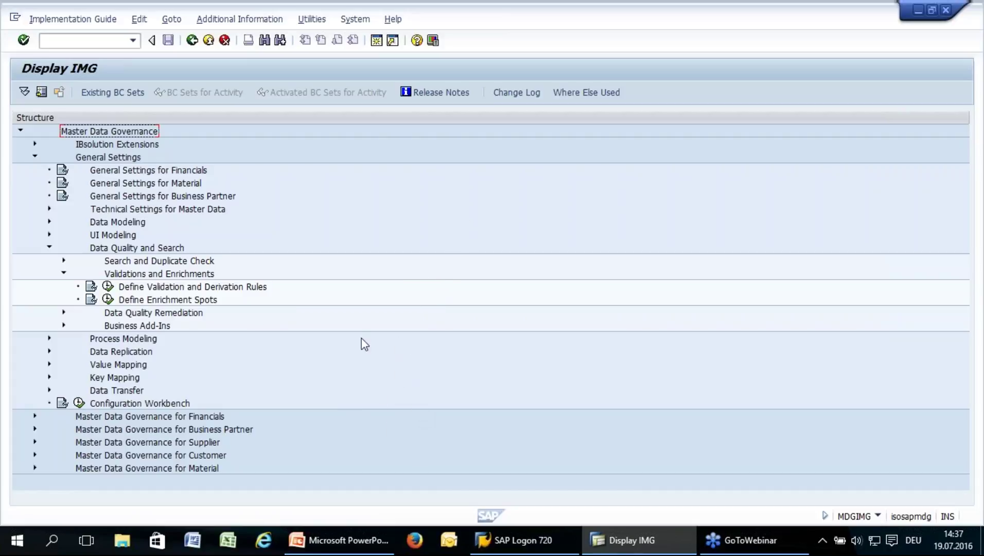
Step: From the Display IMG structure, open Define Validation and Derivation Rules for data model MM and maximize the rule window
click(107, 287)
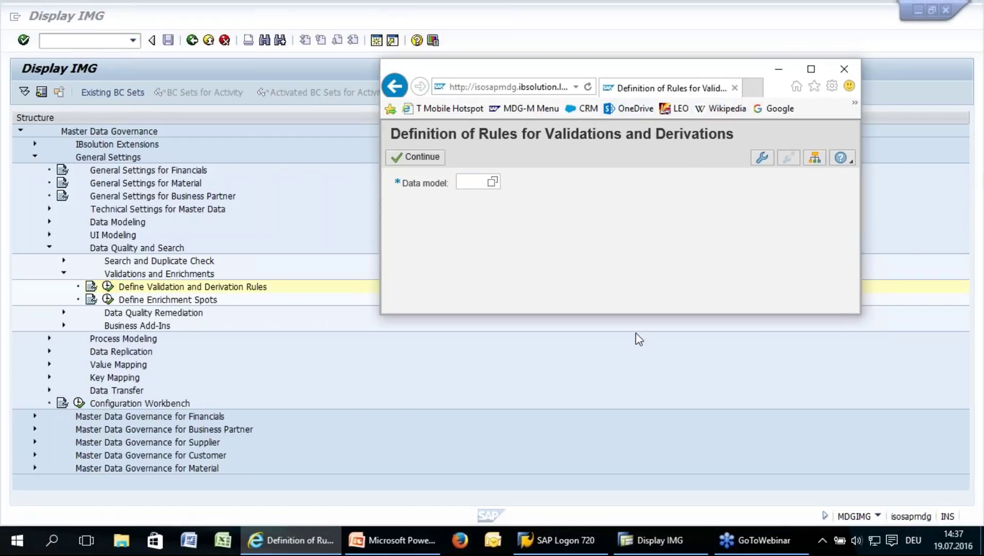
drag(638, 316, 620, 497)
click(474, 183)
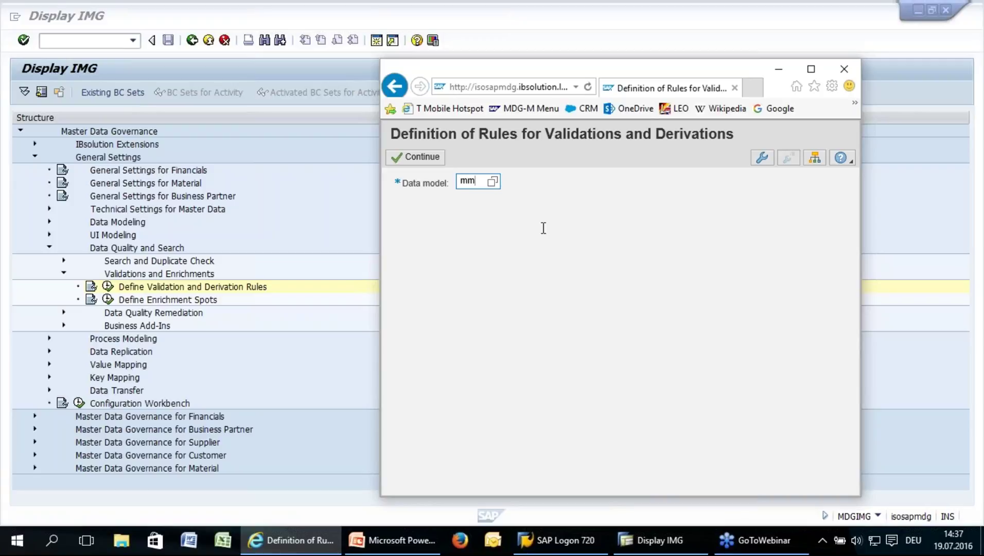
click(431, 161)
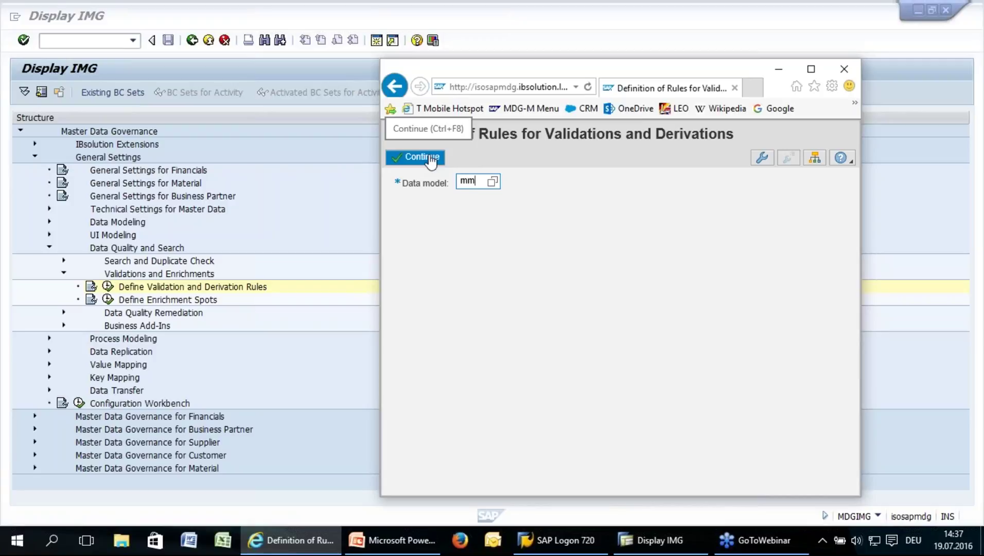
click(431, 160)
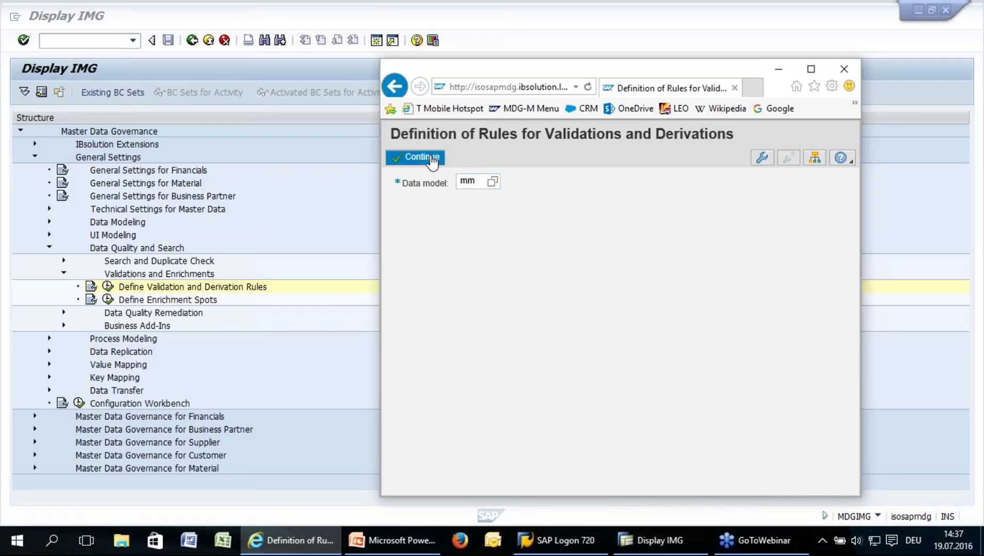
double_click(740, 77)
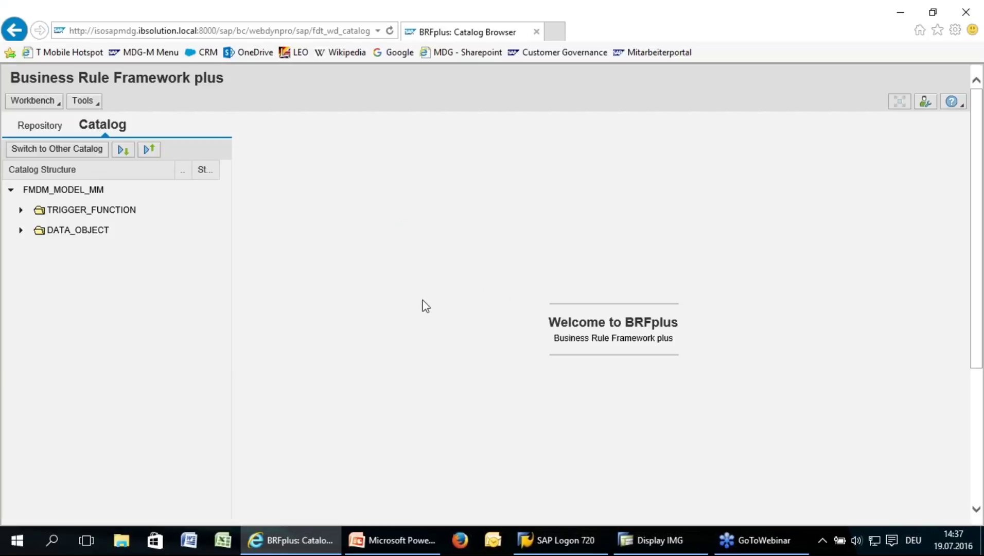
Step: Look through the data objects of FMDM_MODEL_MM in the catalog and collapse their folder again
click(22, 230)
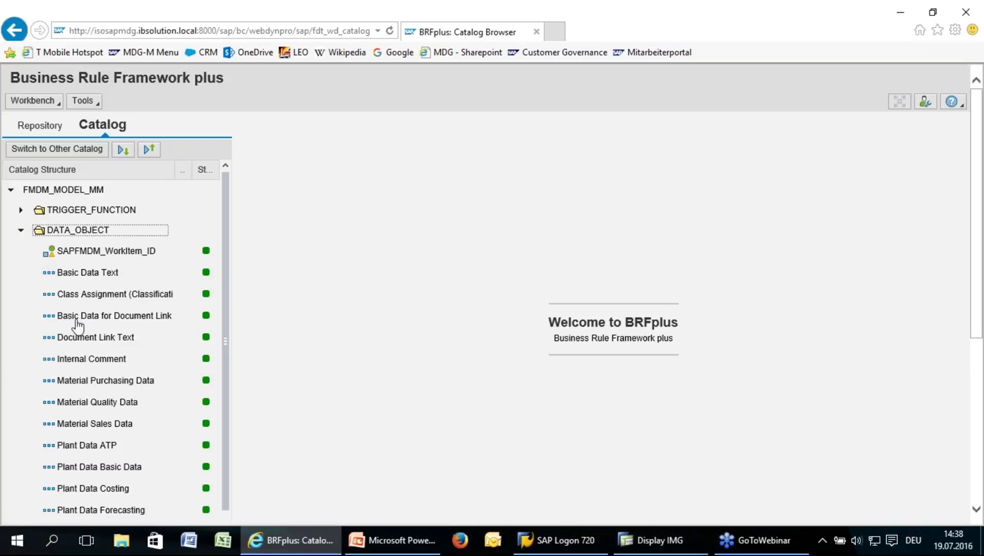
scroll(396, 327, down, 10)
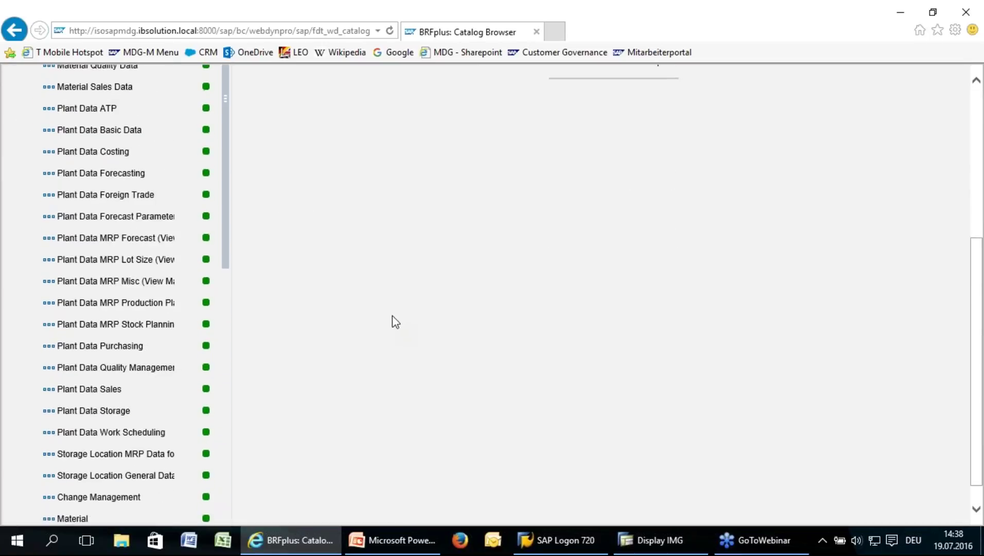
scroll(376, 304, up, 8)
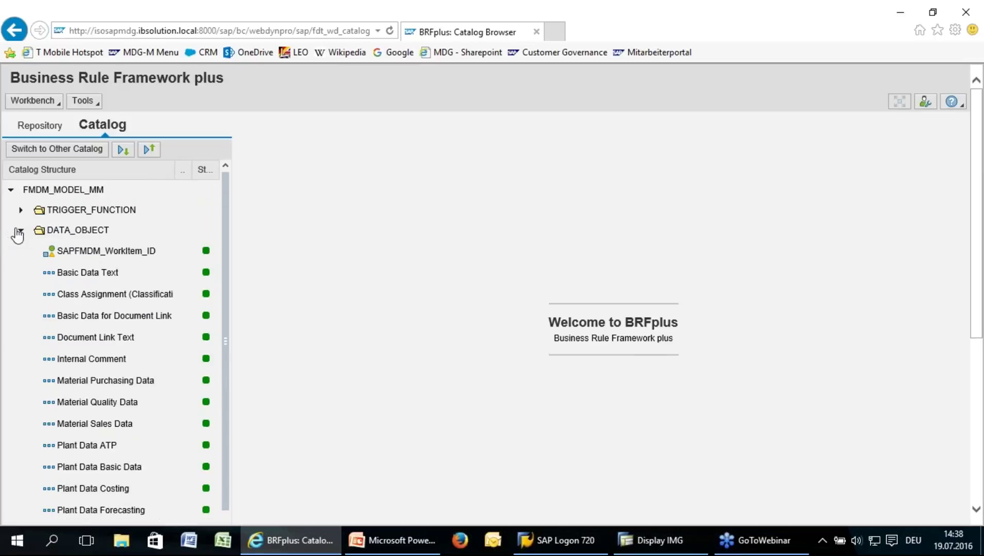
click(20, 230)
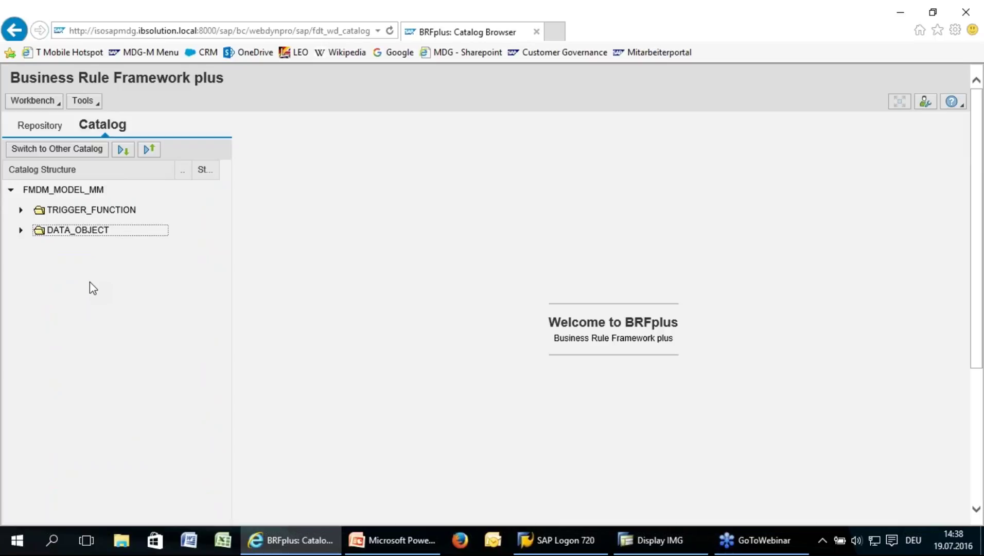
Step: Open the DERIVE_MATERIAL function under the trigger functions' DERIVATION folder and display its assigned ruleset DERIVE_MATERIAL_RS01
click(20, 209)
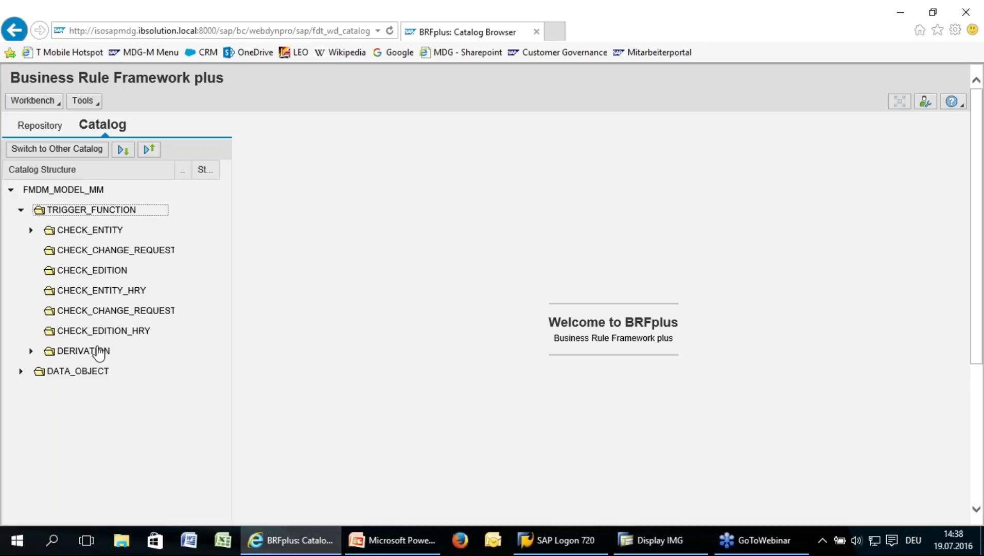
click(31, 351)
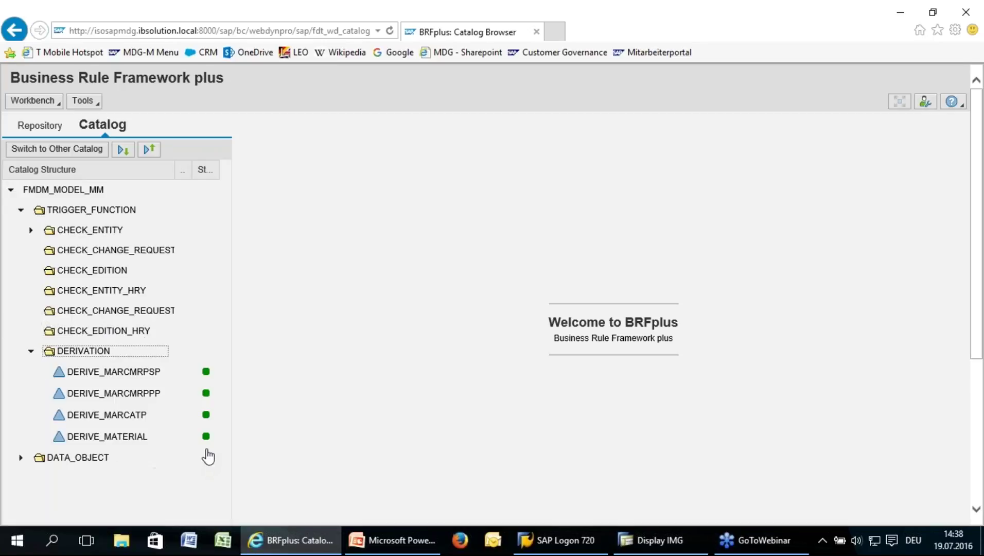
click(135, 437)
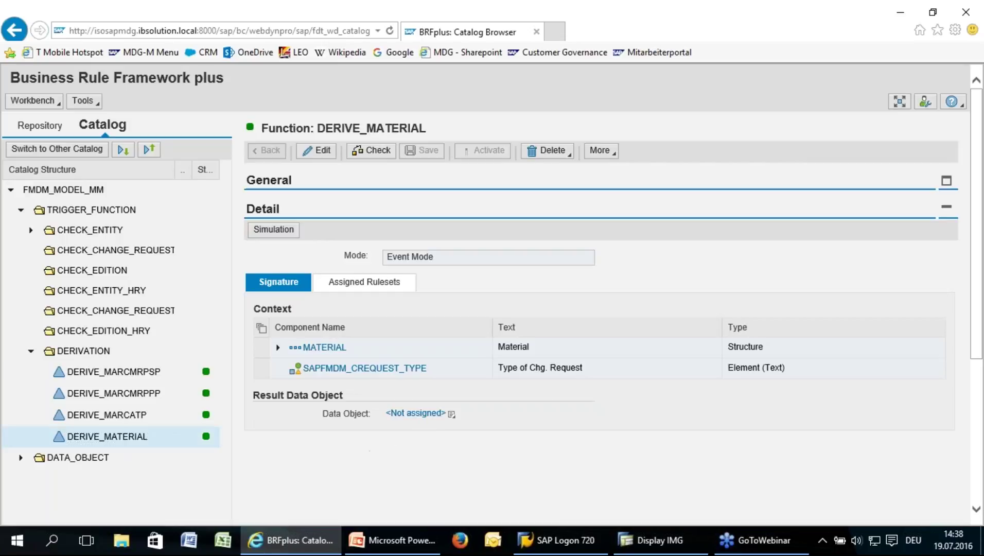
click(378, 291)
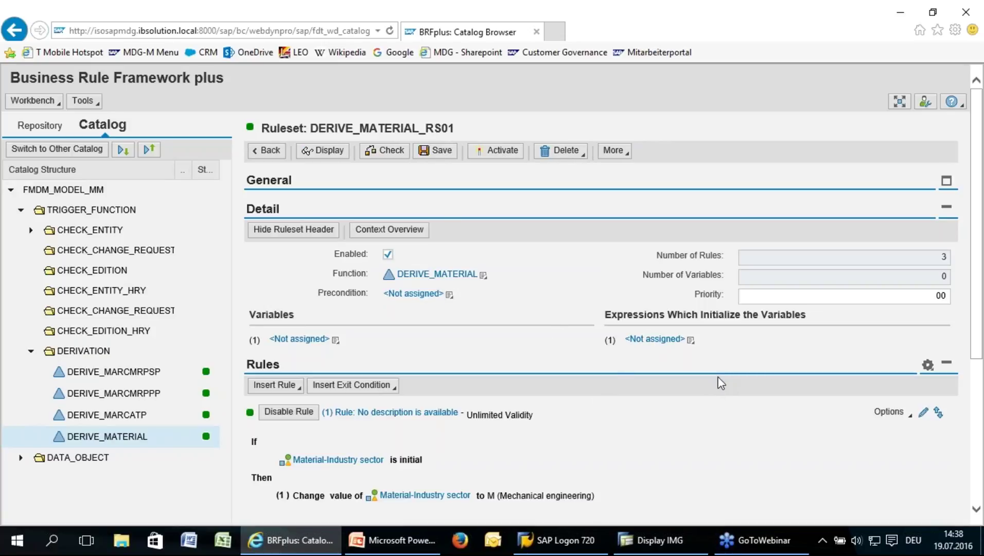
Step: Review the ruleset's three rules and open the decision table DECISIONTAB_MATERIAL used by the DERIVE_MEINS rule
scroll(719, 382, down, 3)
scroll(710, 355, down, 3)
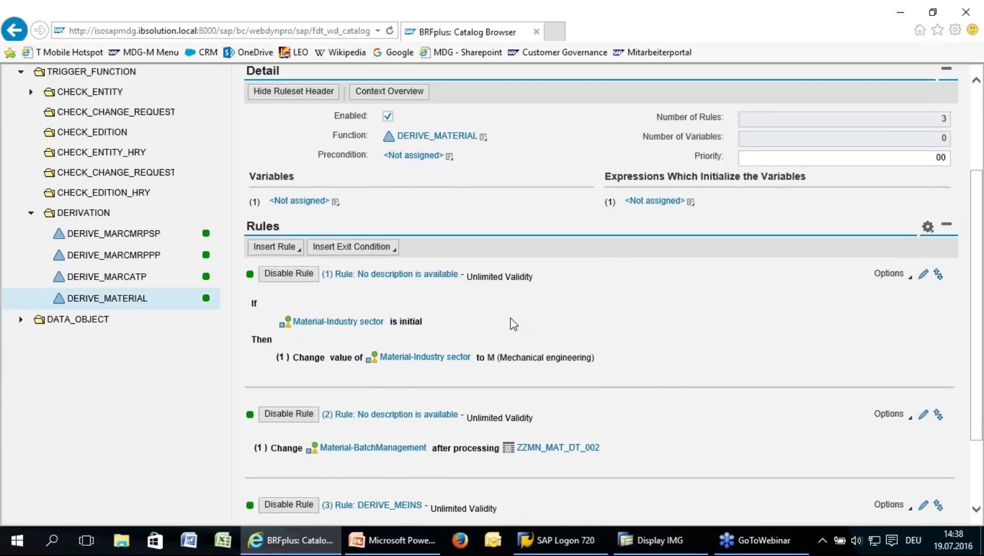
scroll(514, 319, down, 4)
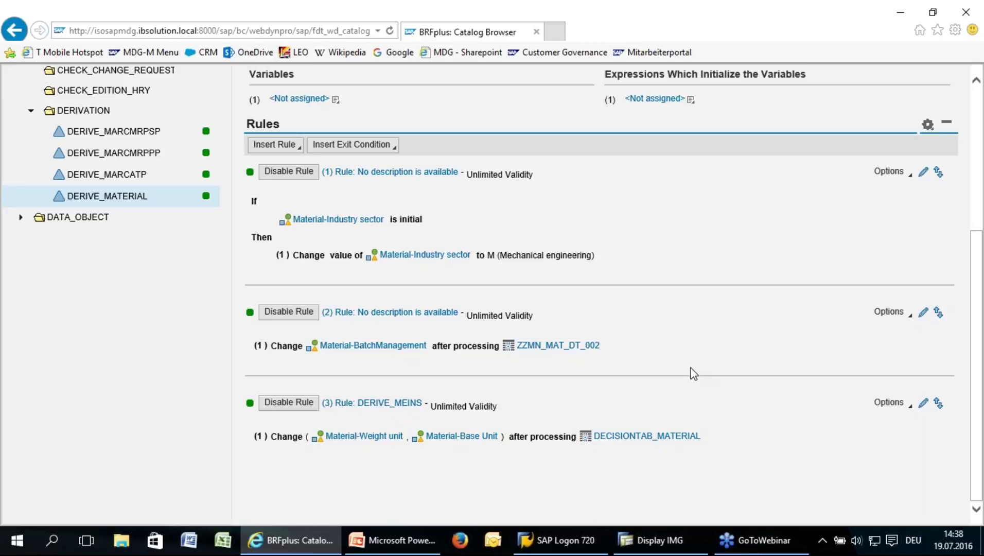
click(642, 436)
scroll(613, 404, up, 5)
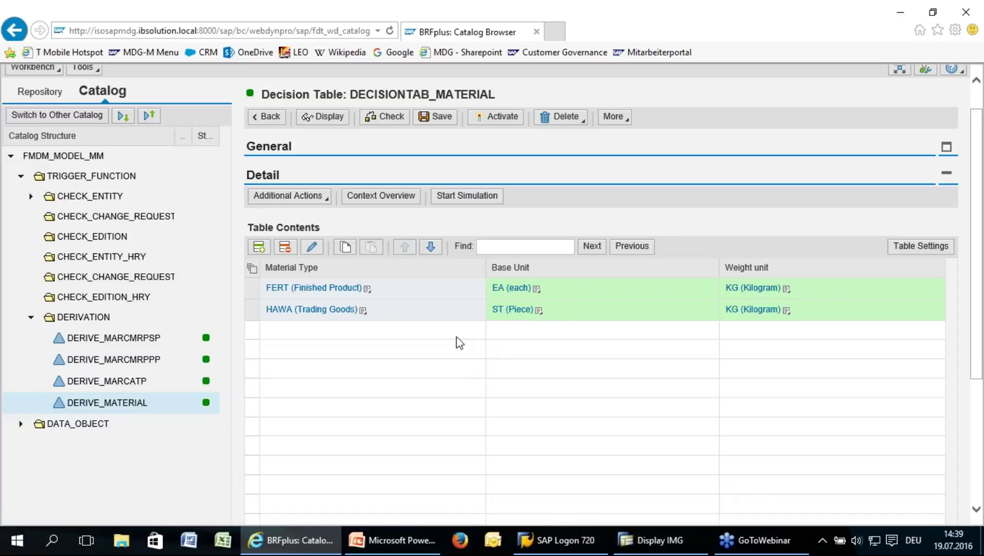
Step: Return to the DERIVE_MATERIAL_RS01 ruleset and open the decision table ZZMN_MAT_DT_002 used by its BatchManagement rule
click(272, 122)
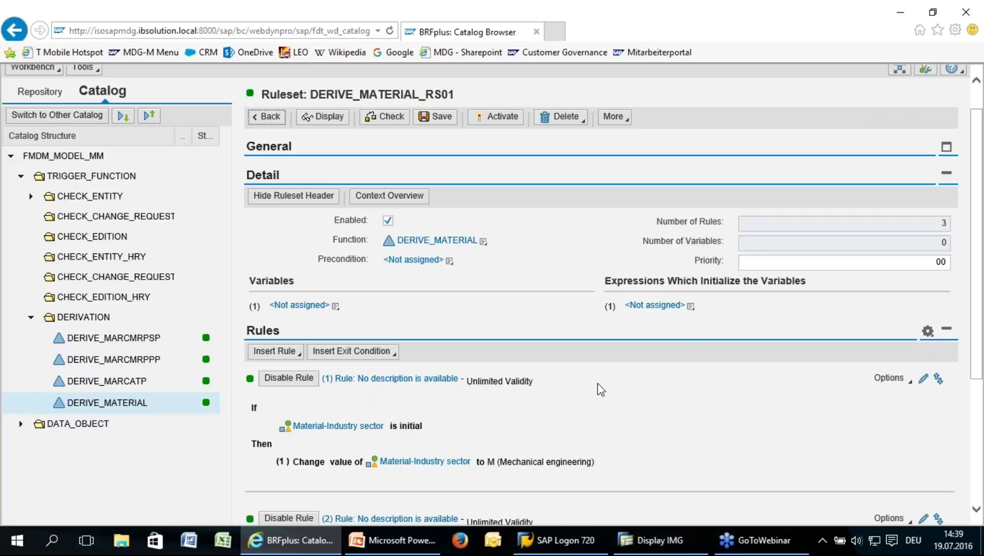
scroll(654, 394, down, 4)
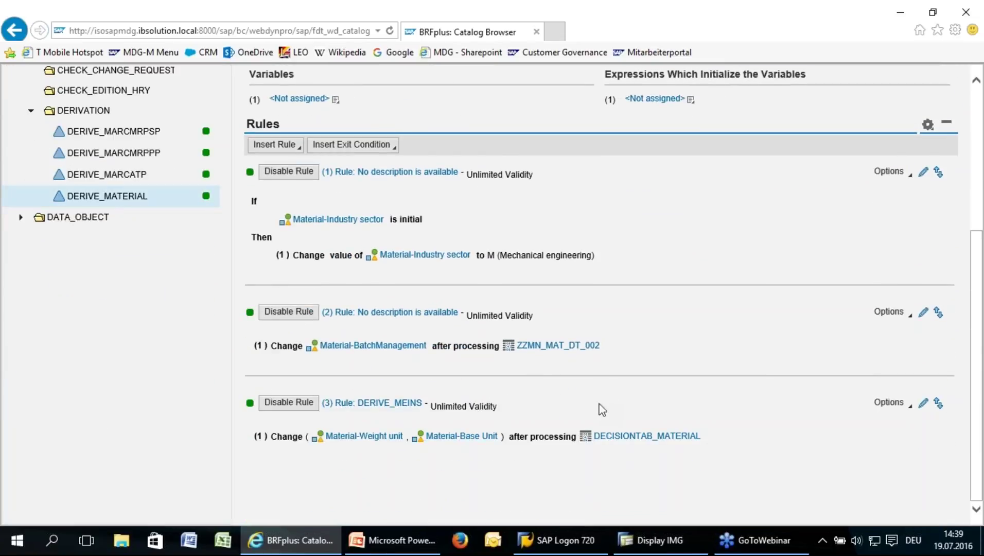
click(582, 345)
scroll(619, 381, up, 5)
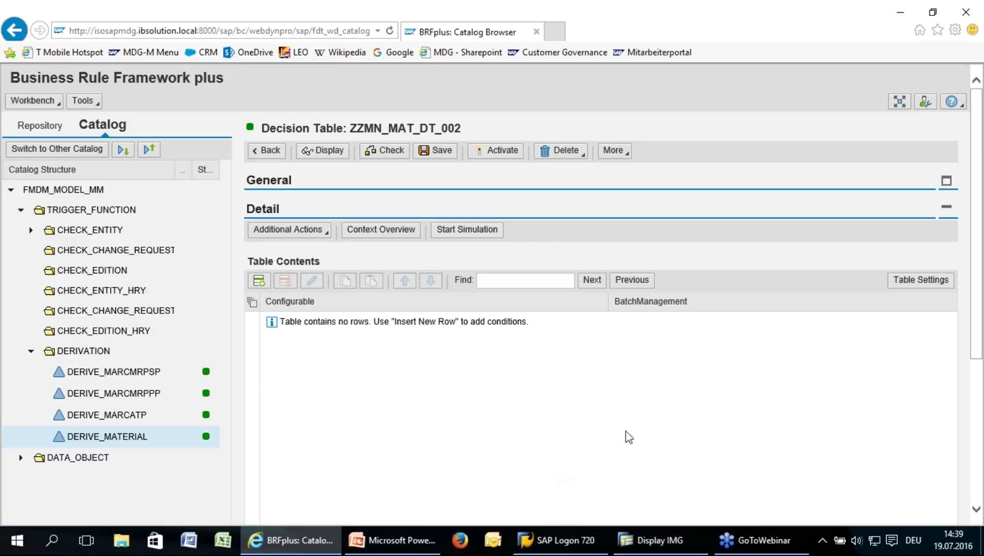
Step: Open the table settings of ZZMN_MAT_DT_002 and remove the condition column KZKFG (Configurable)
click(905, 280)
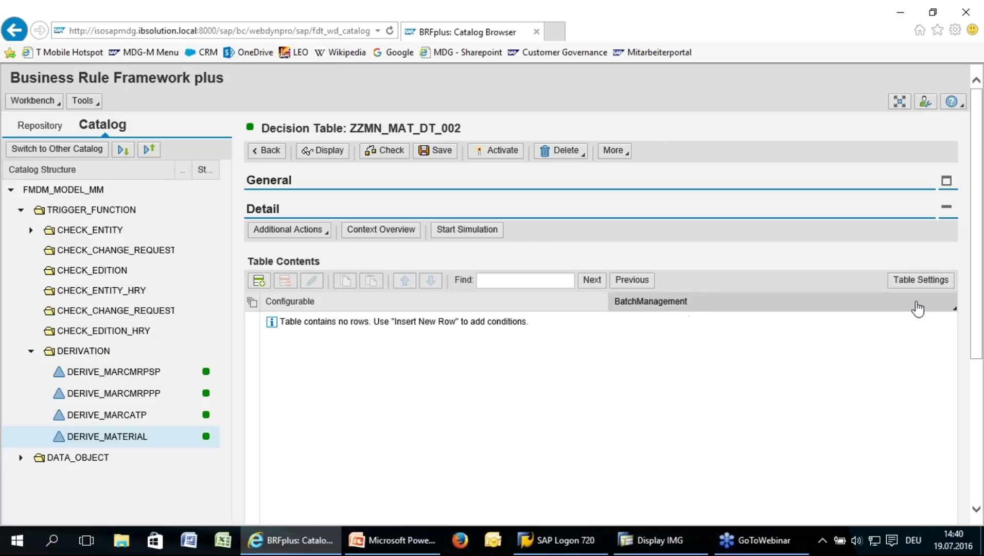
click(904, 285)
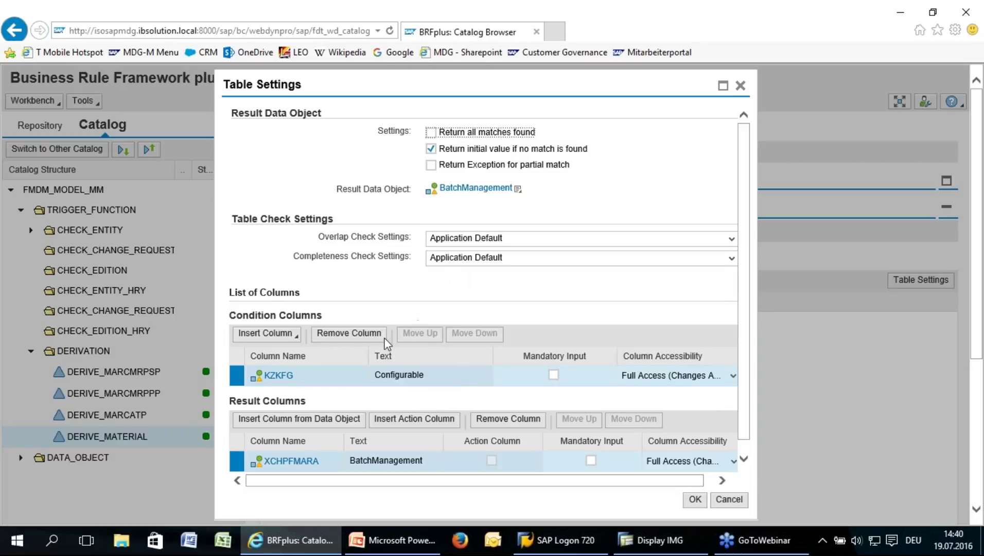
click(350, 334)
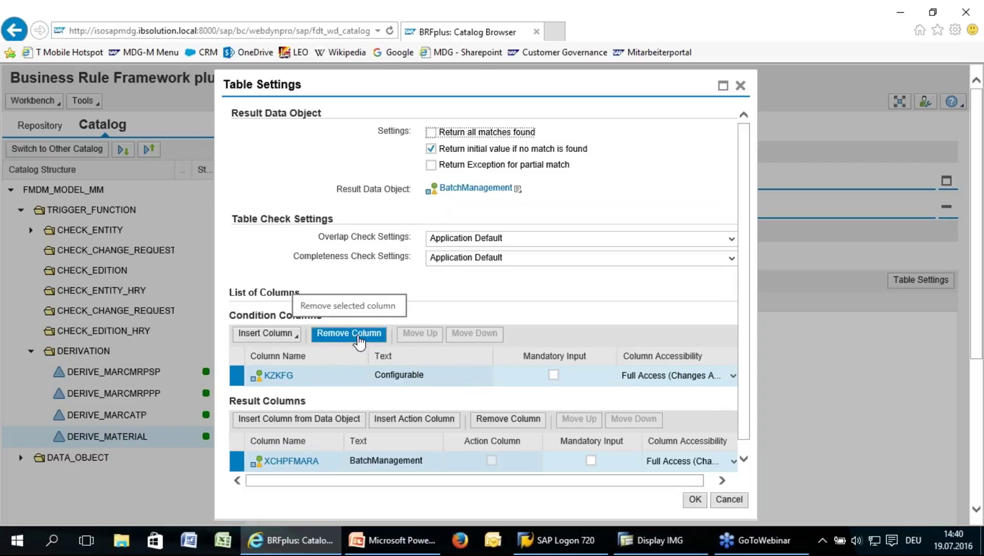
click(358, 339)
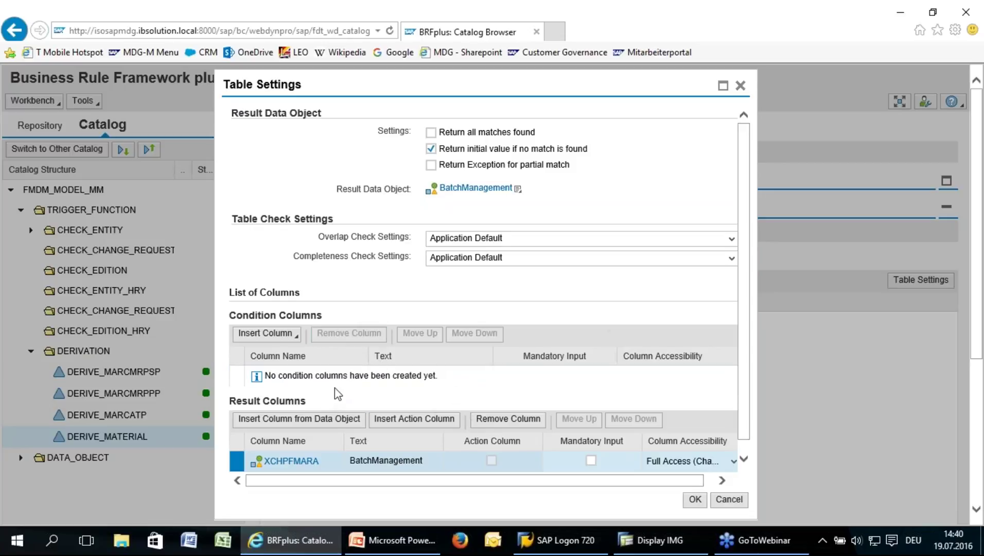
Step: Start inserting a condition column from the context data objects and look through the available Material fields
click(290, 334)
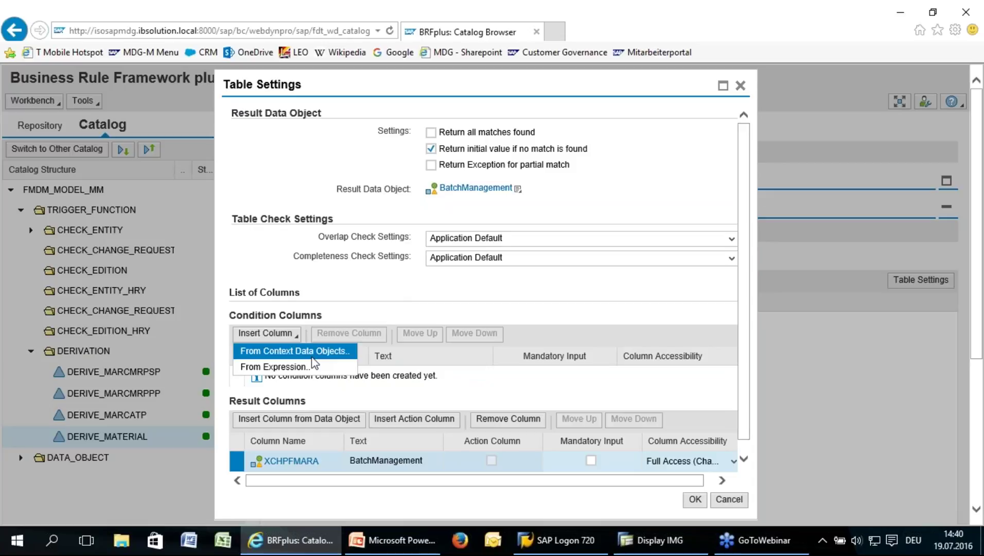
click(315, 354)
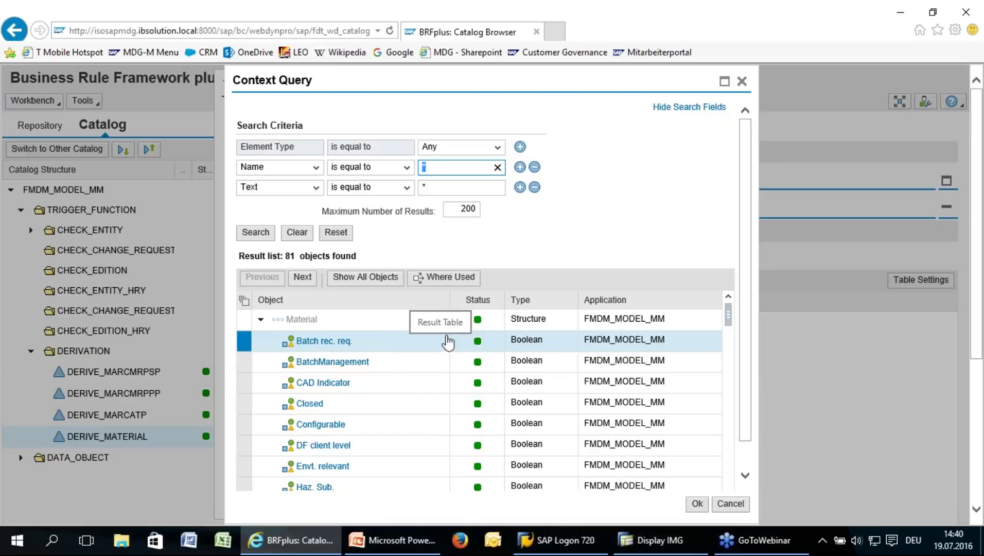
click(729, 389)
click(728, 403)
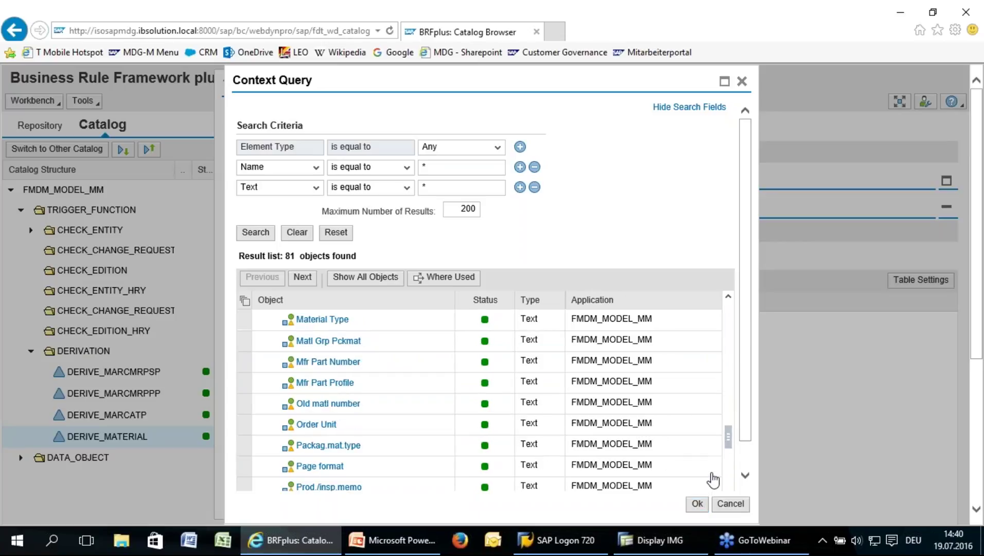
click(729, 469)
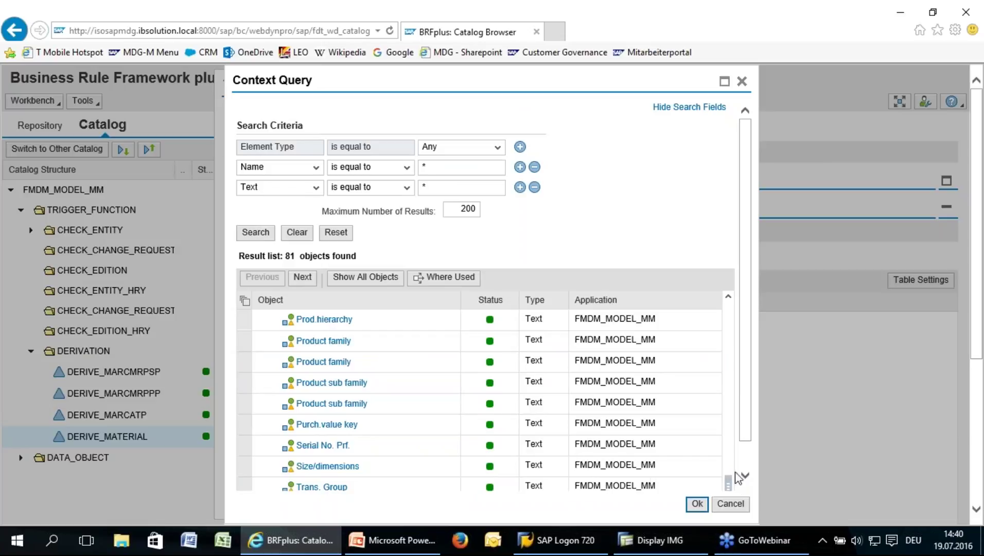
scroll(747, 444, down, 3)
scroll(754, 427, up, 1)
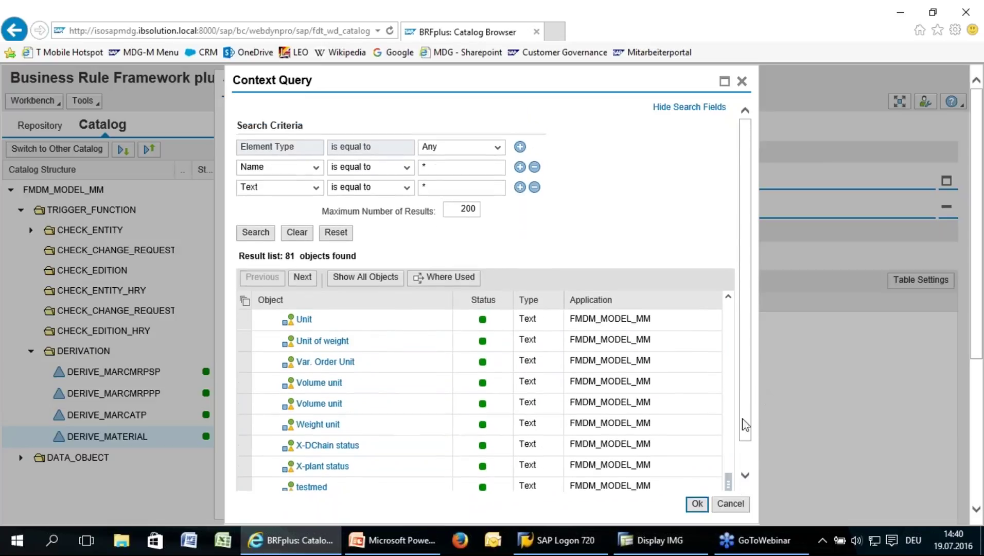
drag(729, 486, 737, 294)
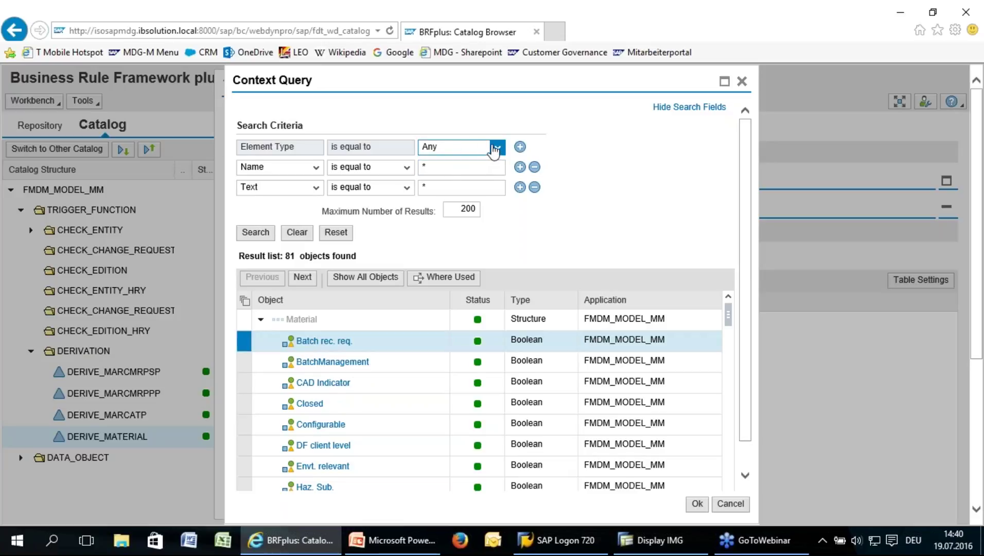
Step: Search the context objects by name *mtart*, add Material Type as the condition column and accept the table settings
click(458, 171)
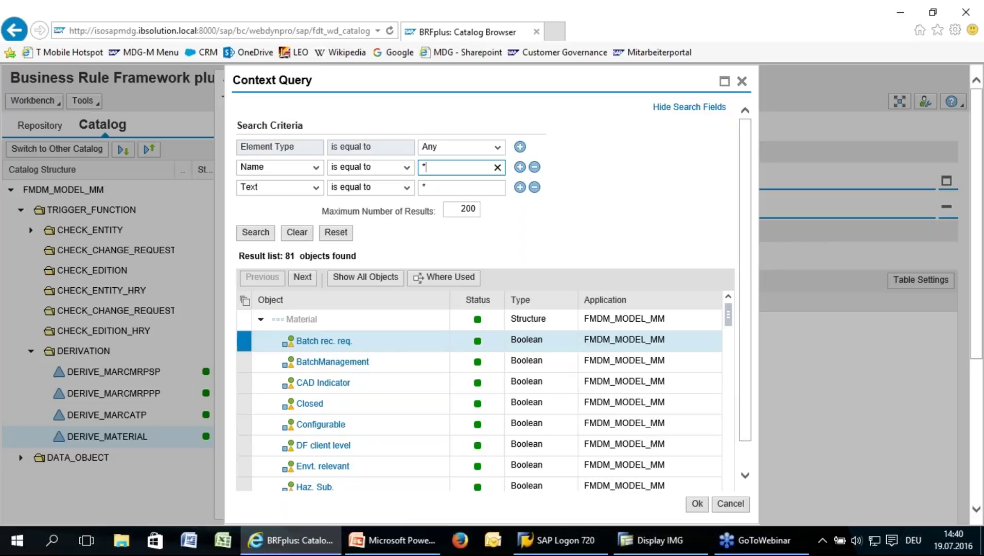
text(mtart*)
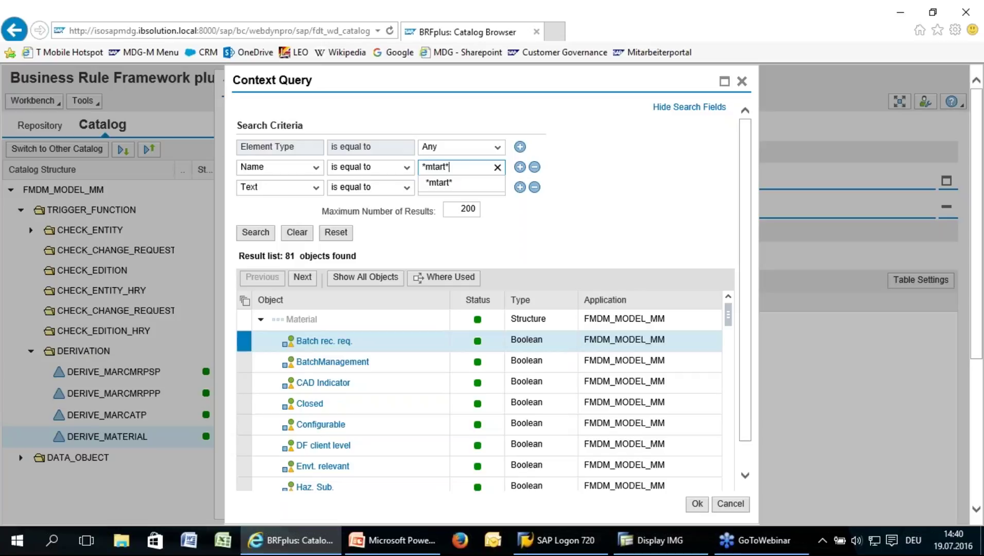
click(258, 238)
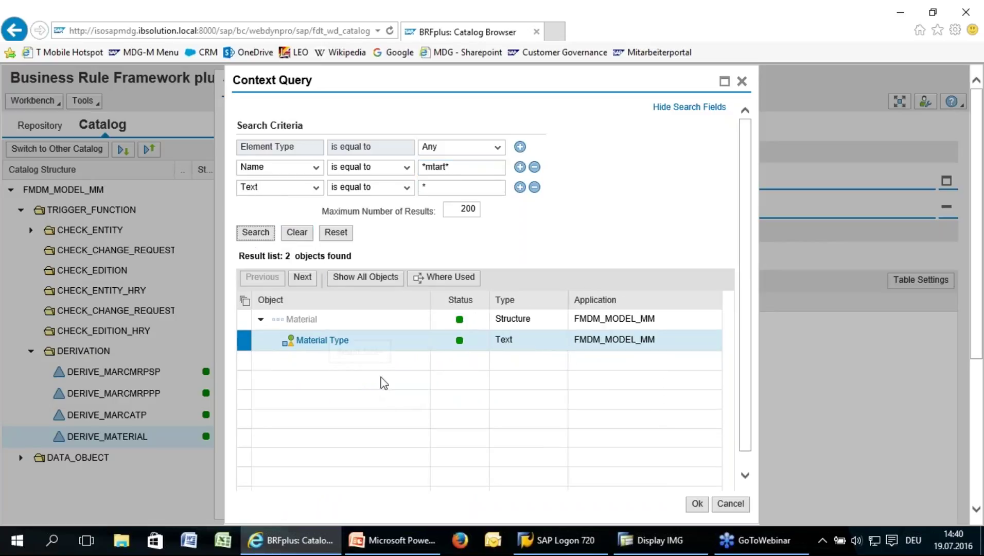
click(324, 341)
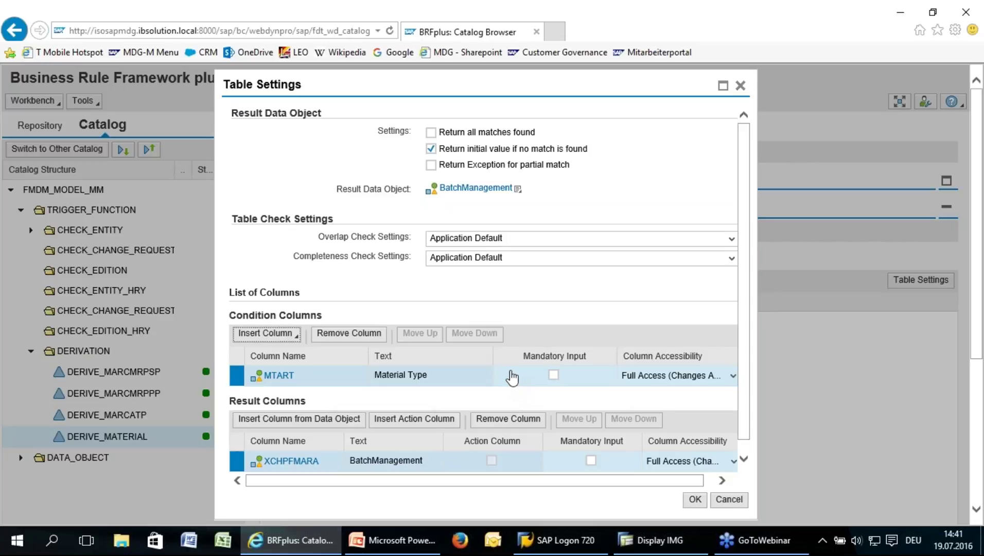
scroll(509, 381, down, 1)
scroll(510, 380, down, 1)
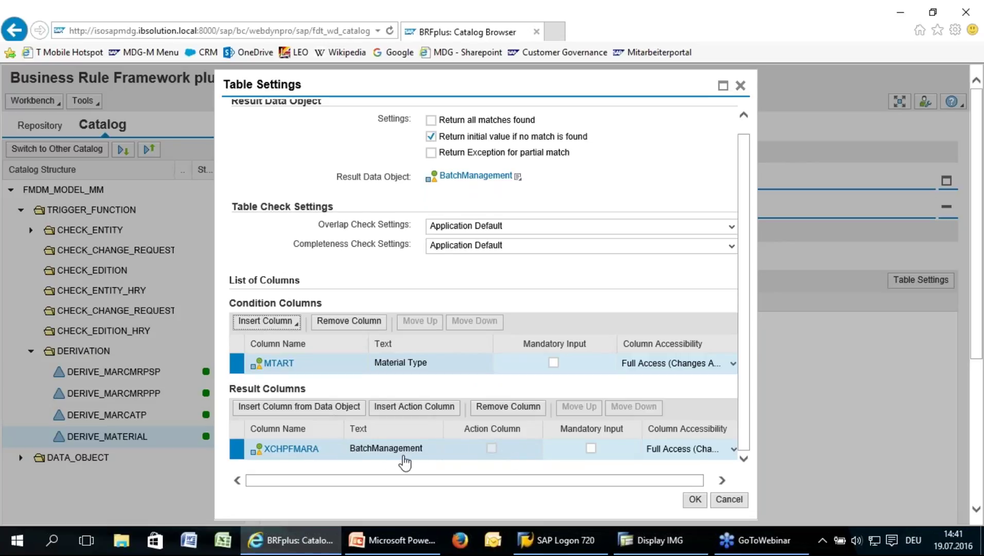
click(695, 500)
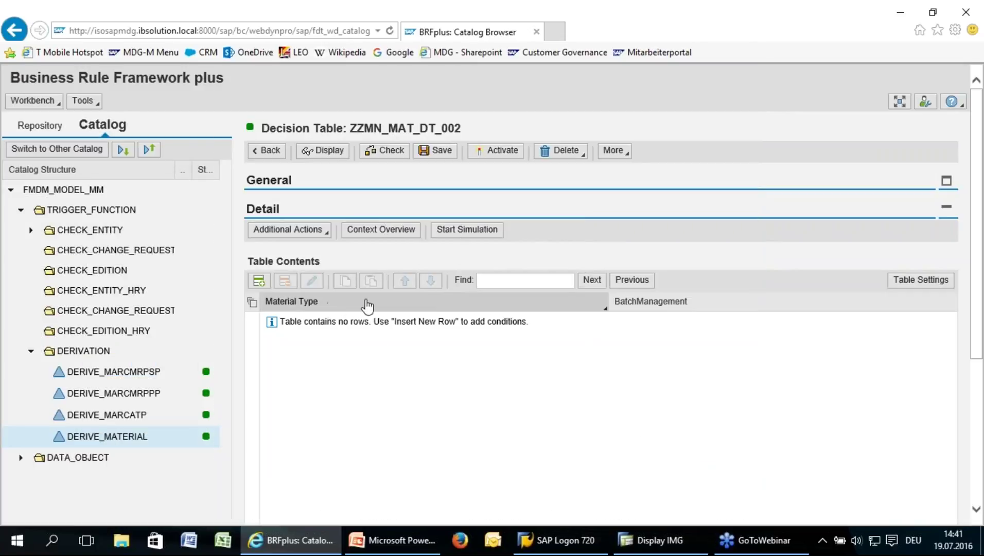
Step: Insert a new row in the decision table and set its Material Type condition to equal FERT (Finished Product) as a direct value
click(258, 278)
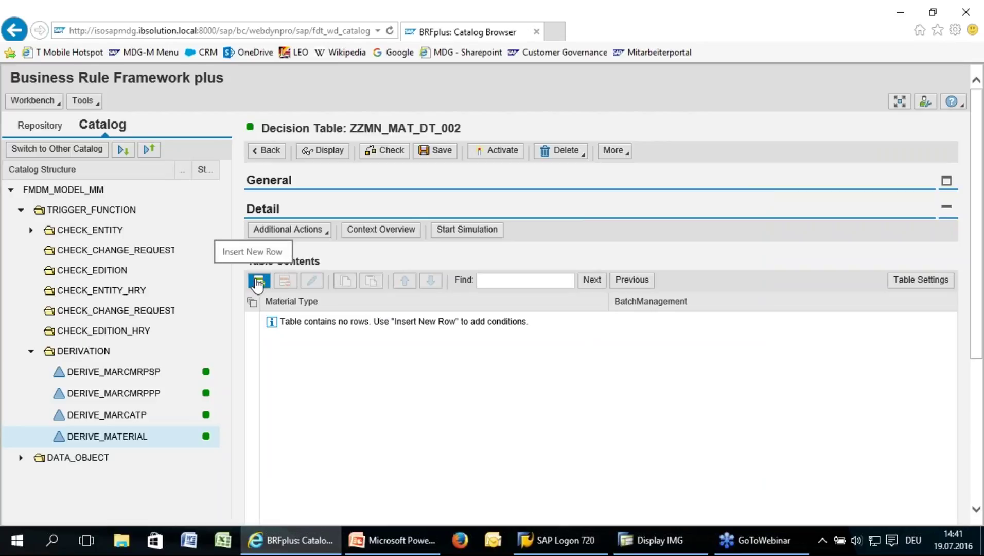
click(258, 281)
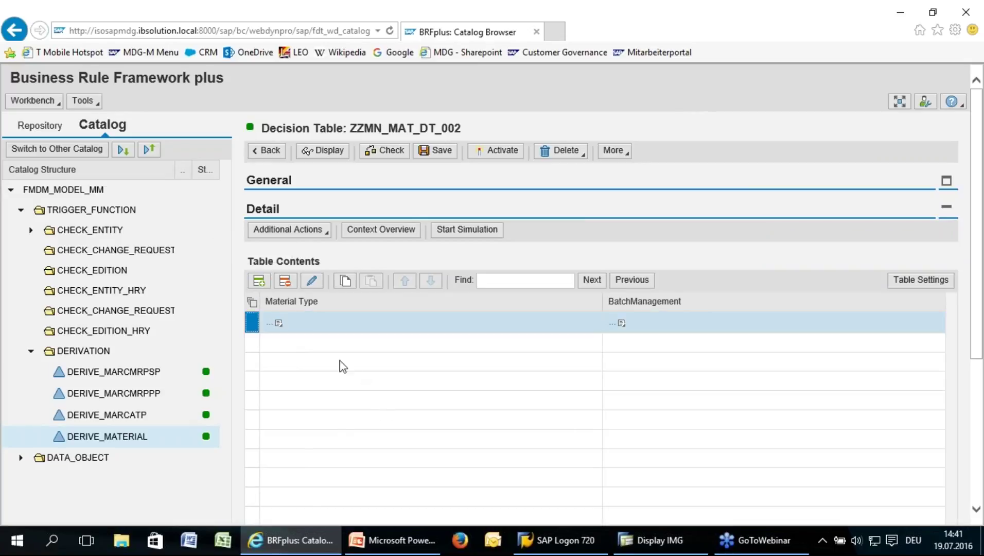
click(278, 323)
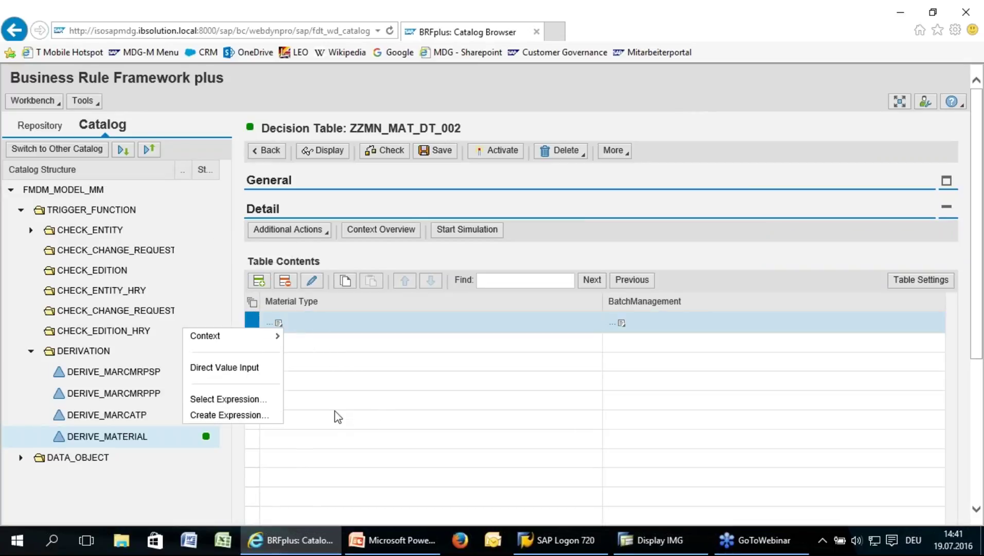
mouse_move(241, 341)
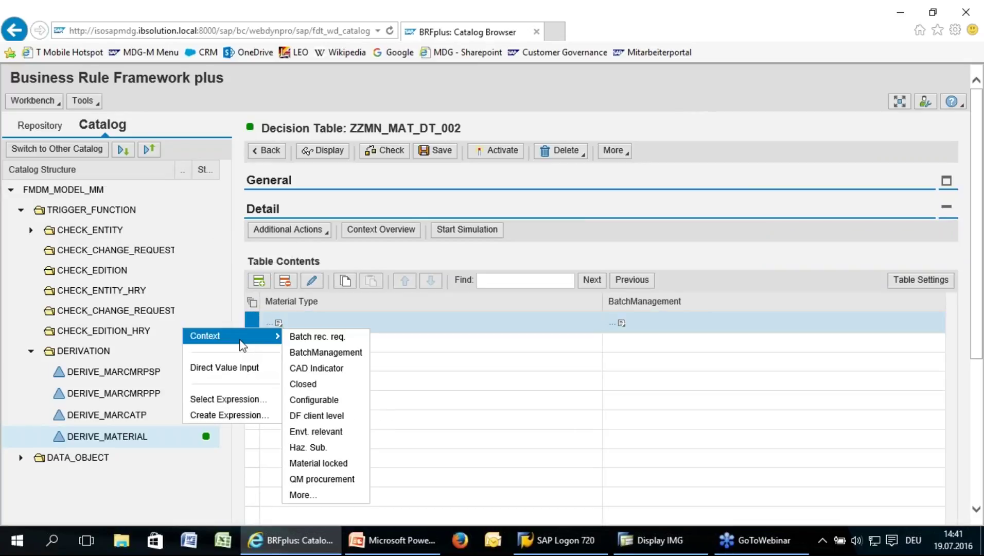
click(229, 367)
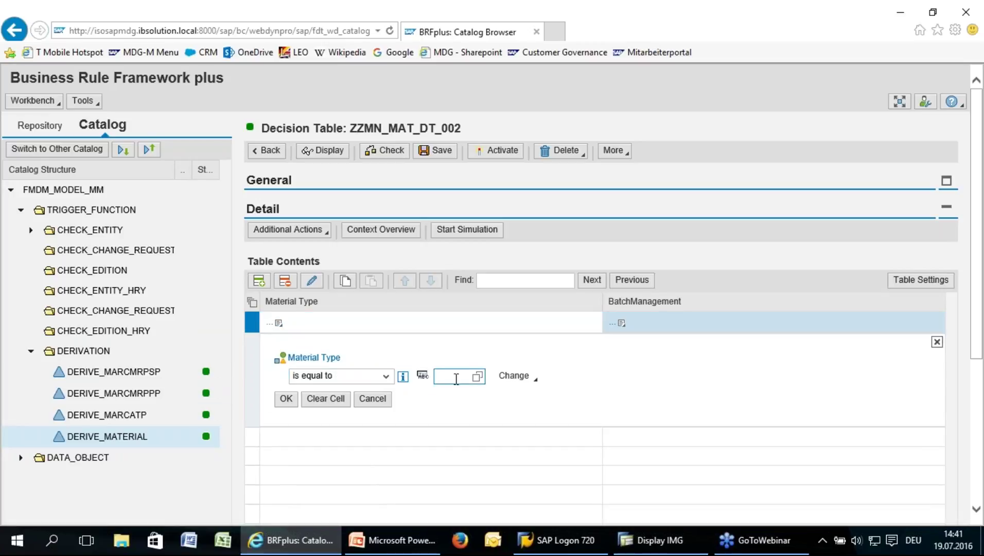
click(482, 379)
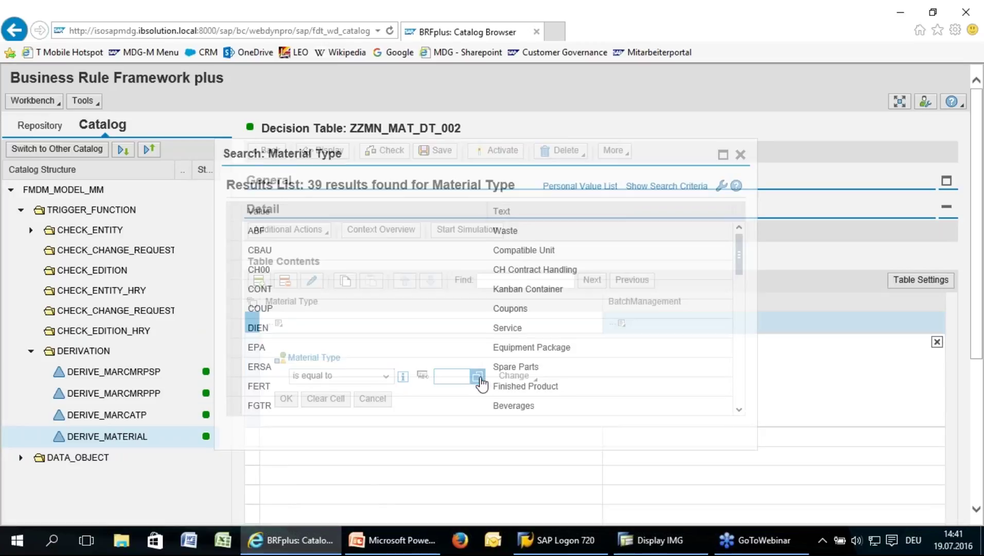
click(290, 393)
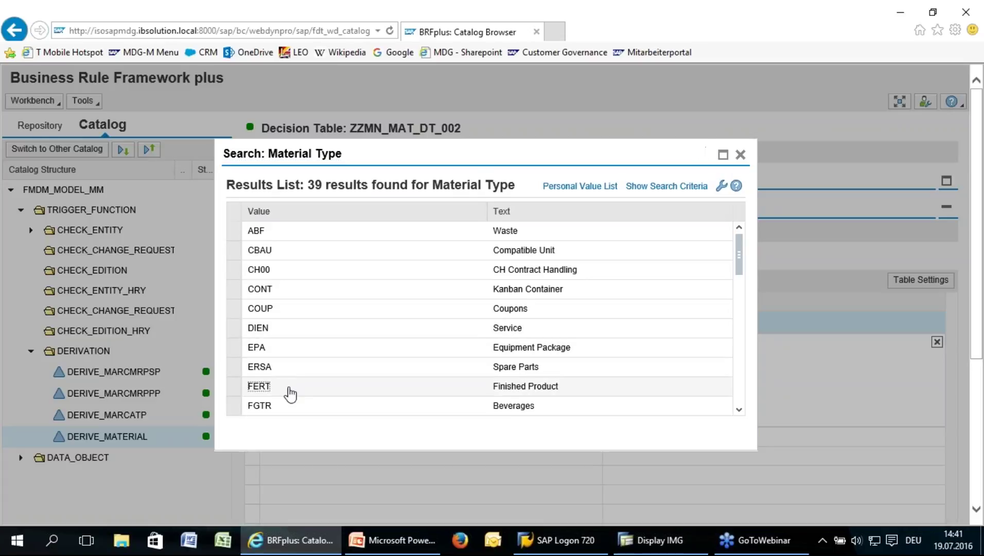
click(287, 400)
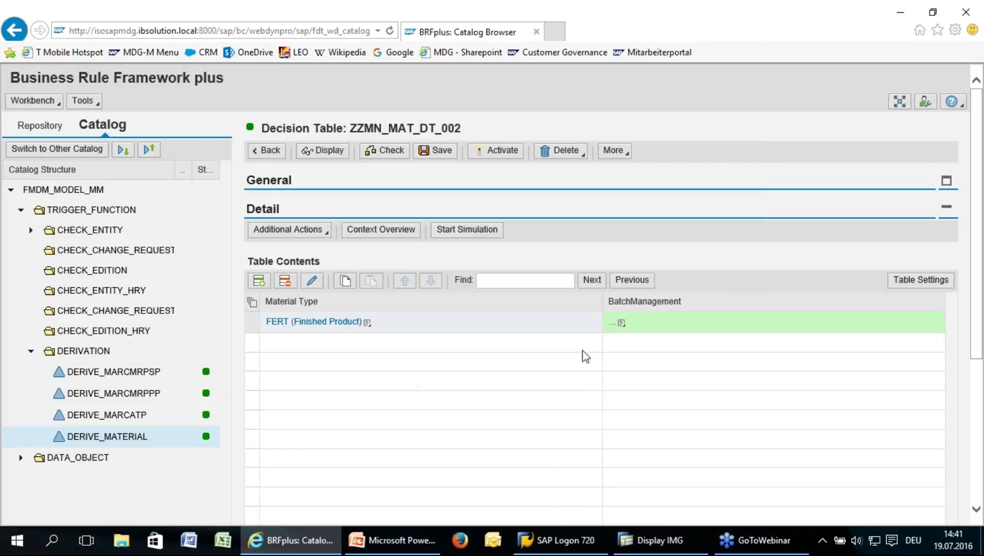
Step: Set the BatchManagement result of the FERT row to X (Yes) as a direct value
click(621, 325)
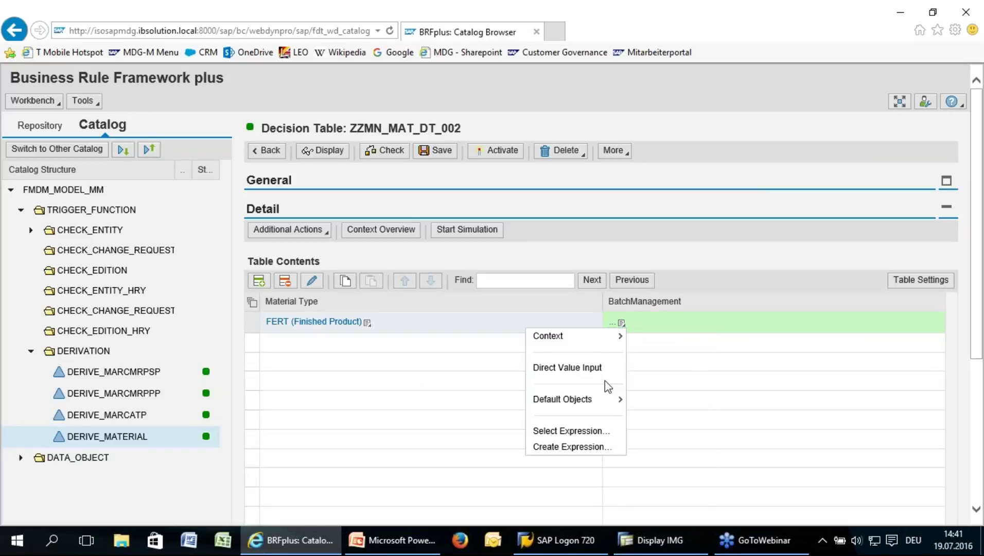
click(577, 372)
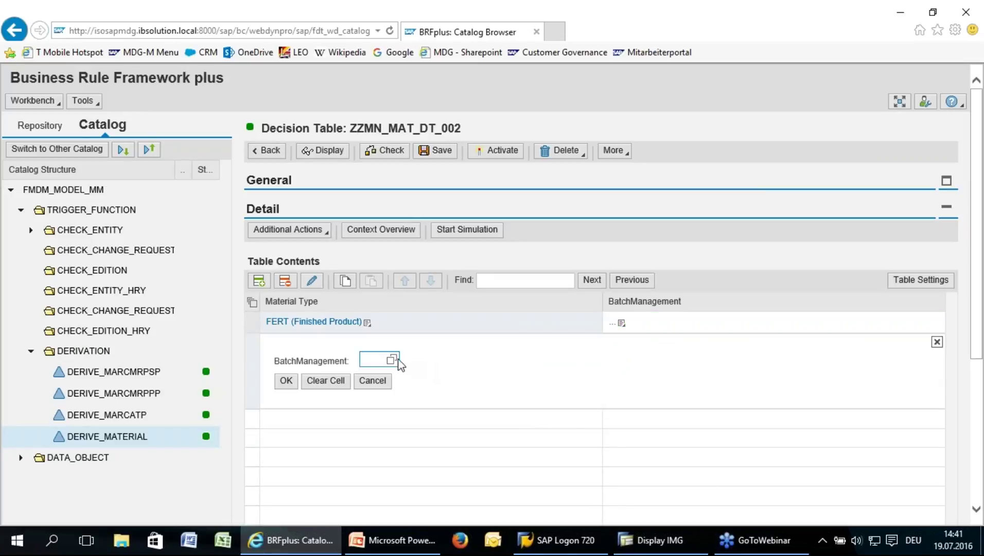
click(394, 359)
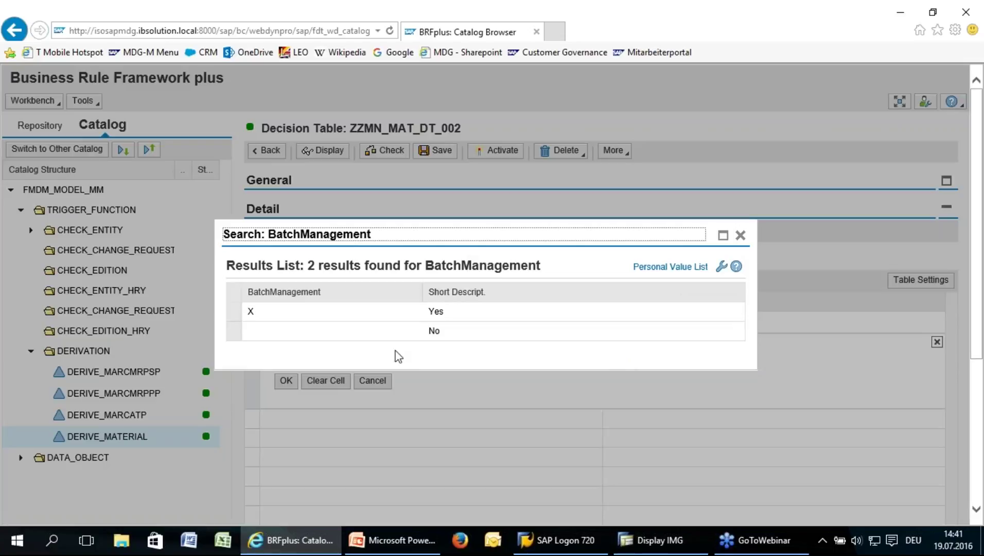
click(336, 312)
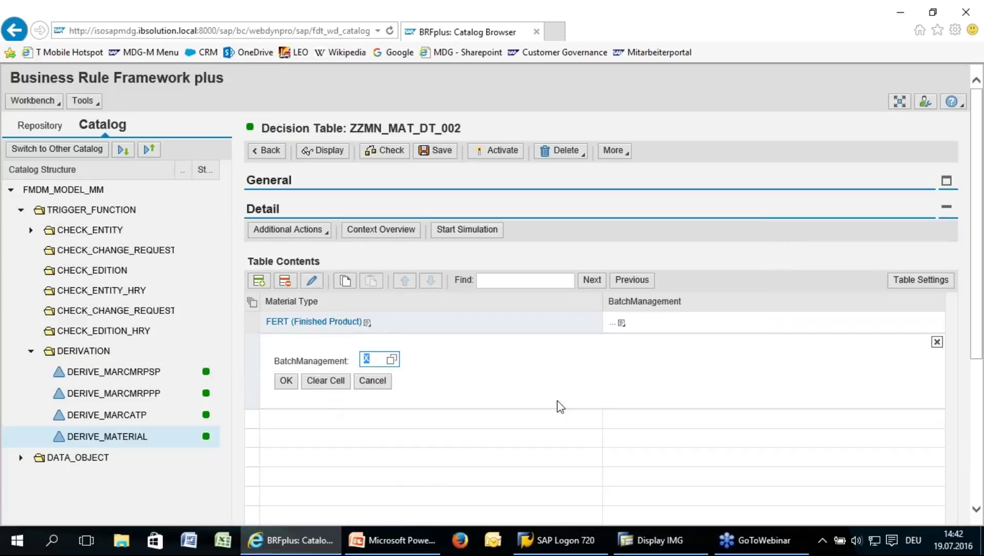
click(308, 381)
click(286, 380)
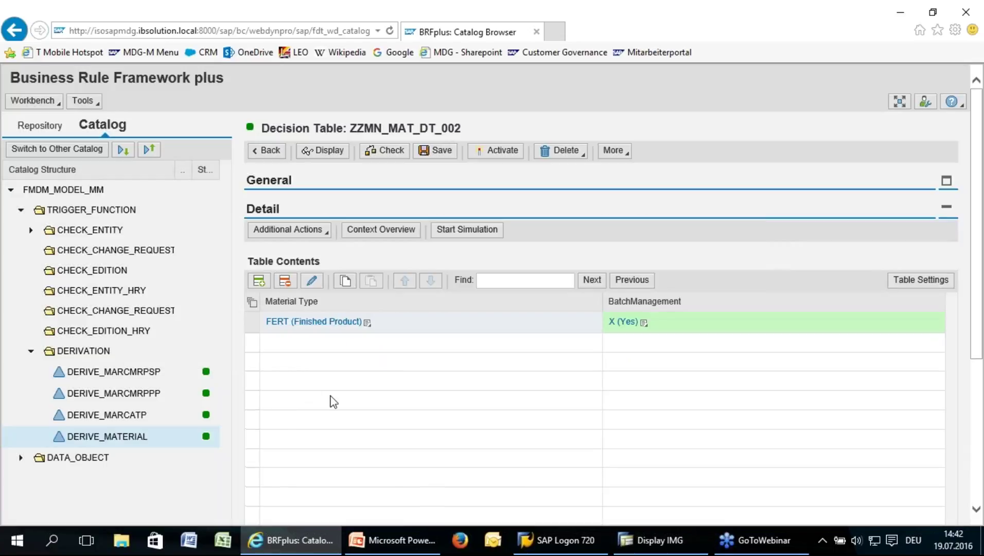
Step: Save the decision table and view the additional actions available for it, such as Excel import and export
click(435, 151)
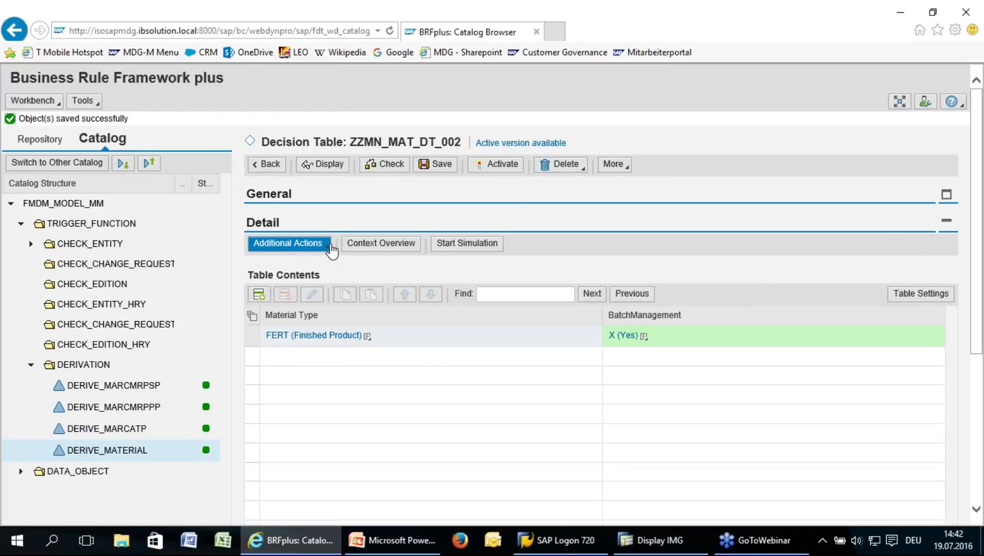
click(330, 249)
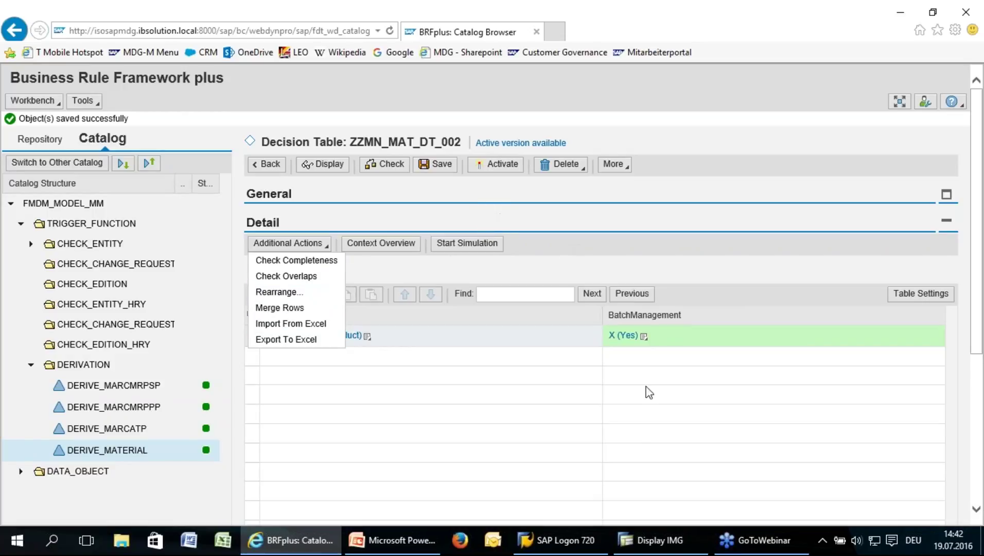
click(652, 422)
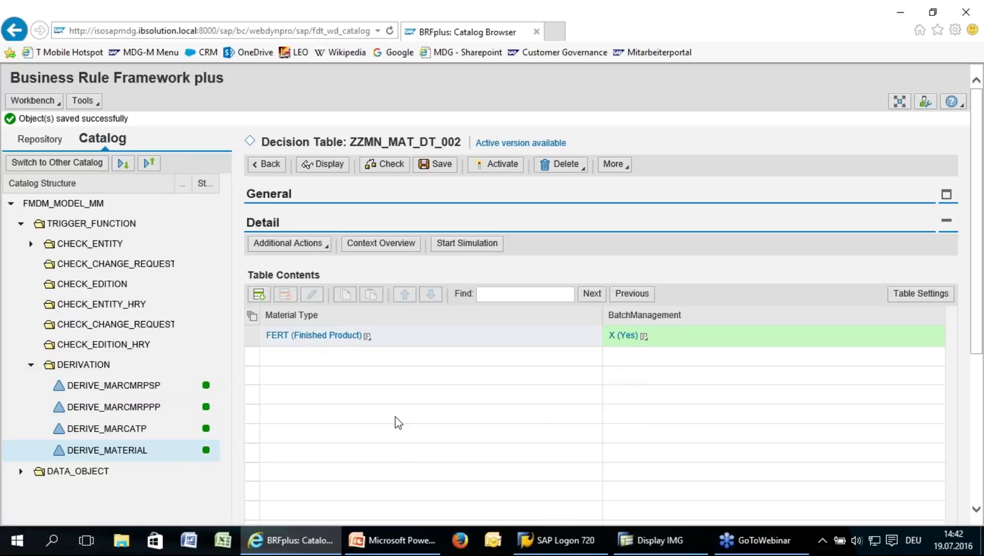
Step: Activate decision table ZZMN_MAT_DT_002 and return to the ruleset DERIVE_MATERIAL_RS01
click(498, 164)
click(508, 167)
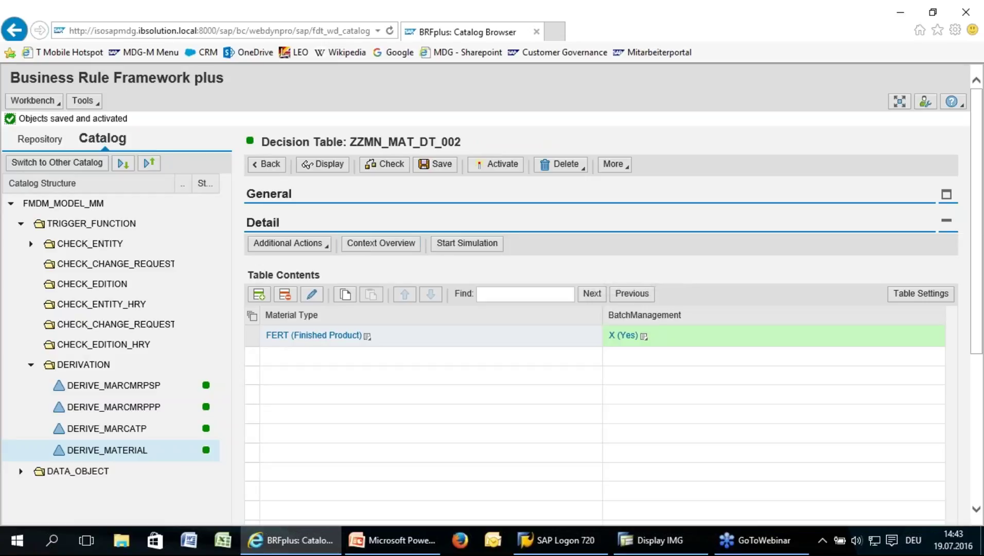
click(277, 167)
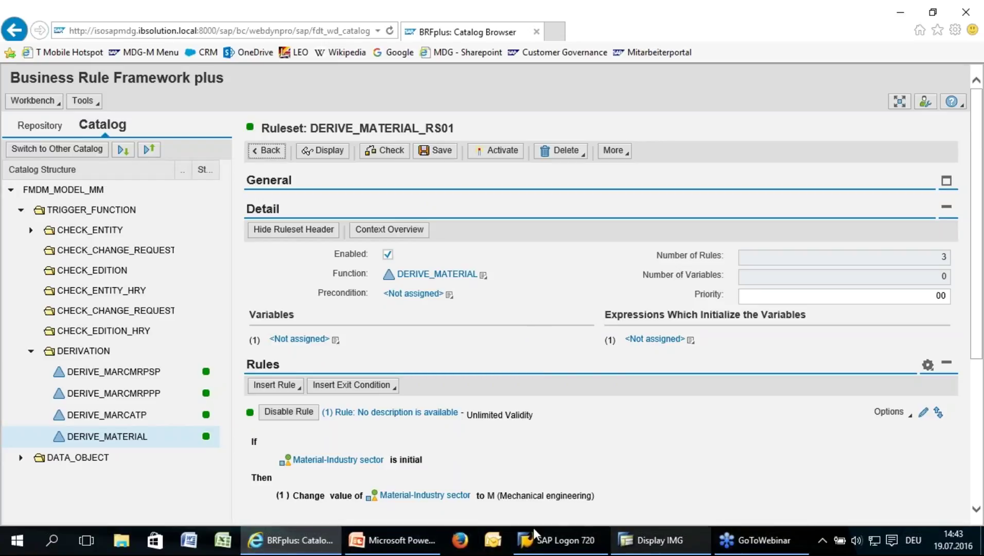
Step: Open the Material Governance homepage from the MDG-M Menu favorite on a new browser page
click(314, 539)
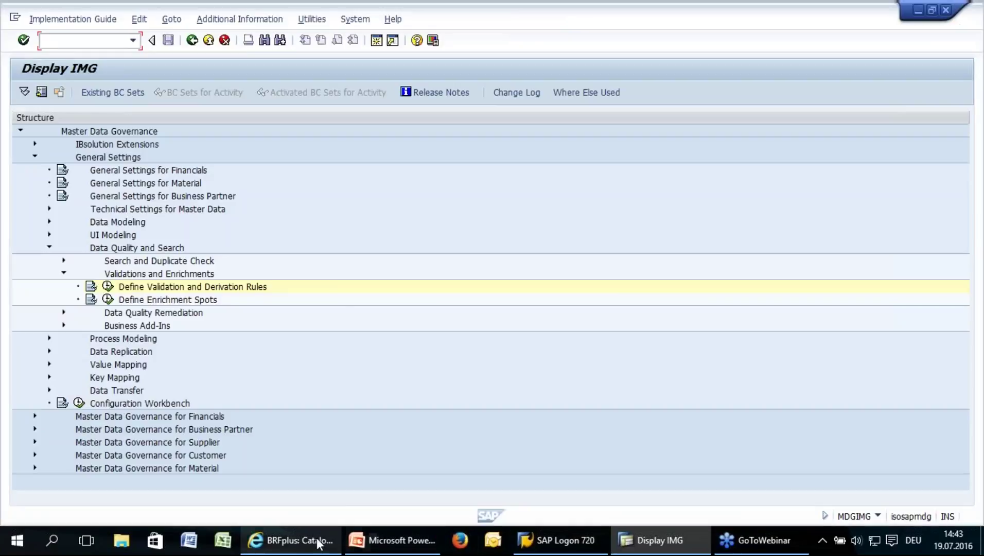
click(302, 538)
click(554, 31)
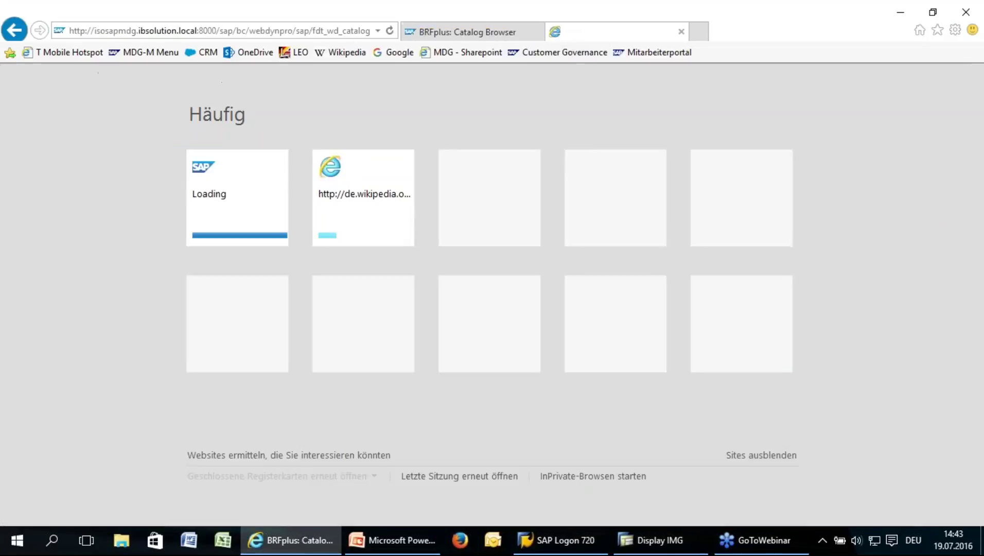
click(147, 54)
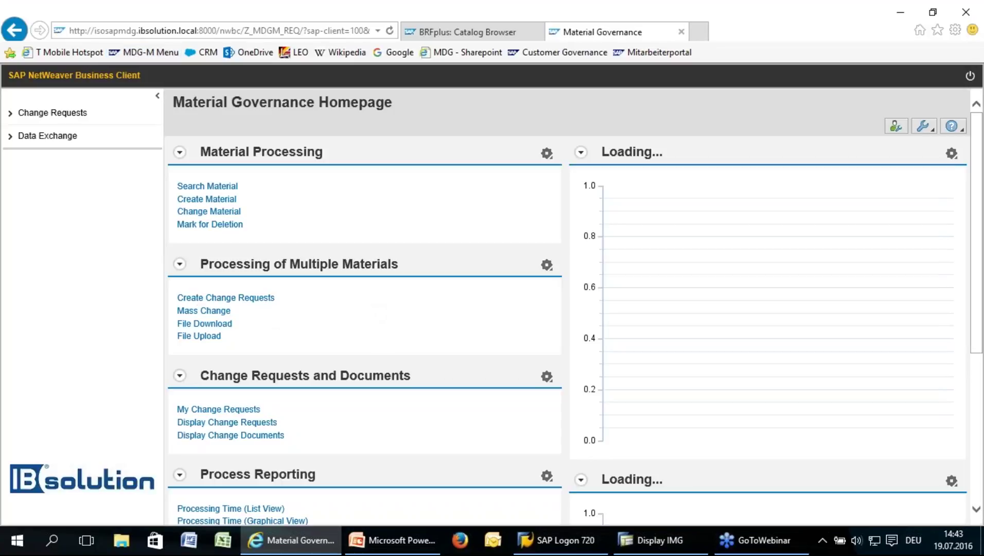
Step: Open the material search, start creating a new material and maximize its window
click(211, 187)
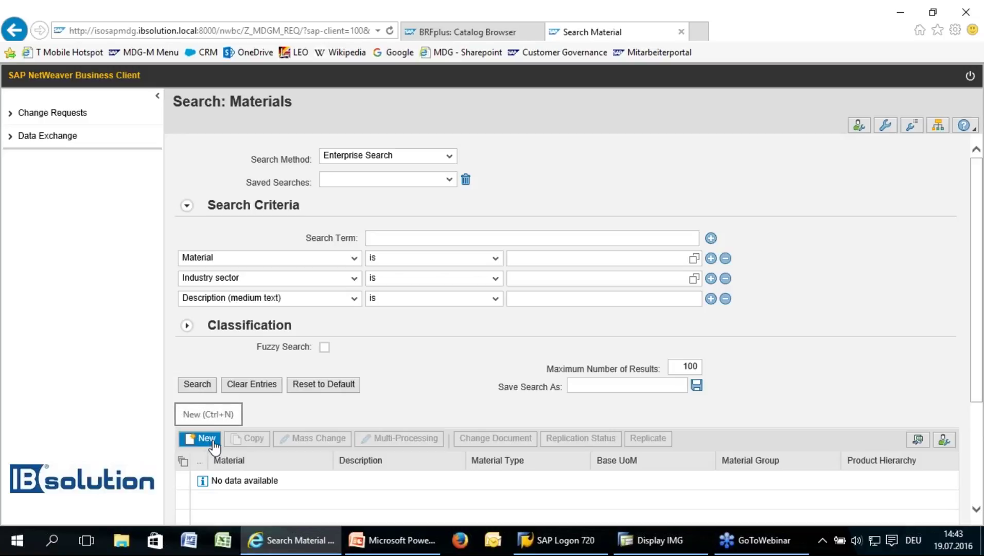
click(213, 442)
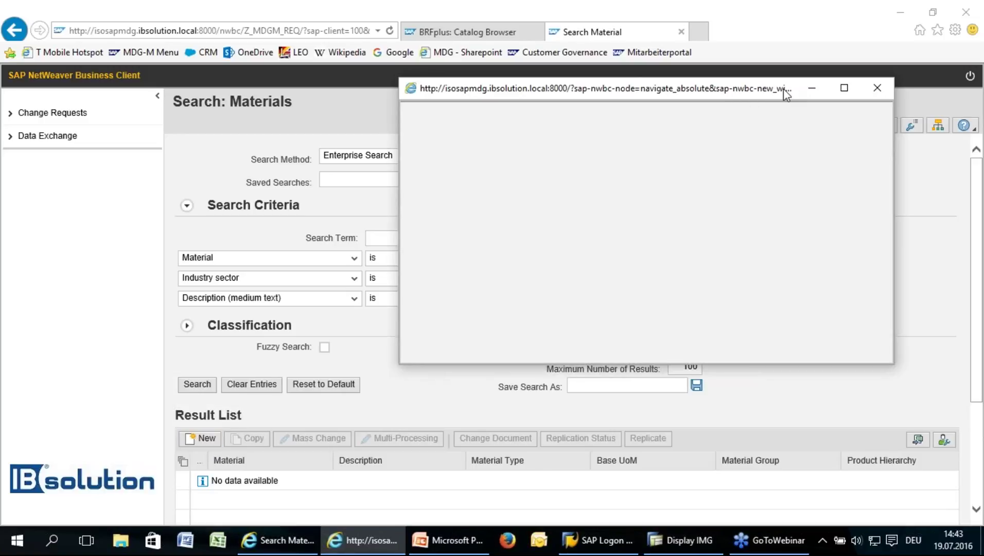
double_click(785, 92)
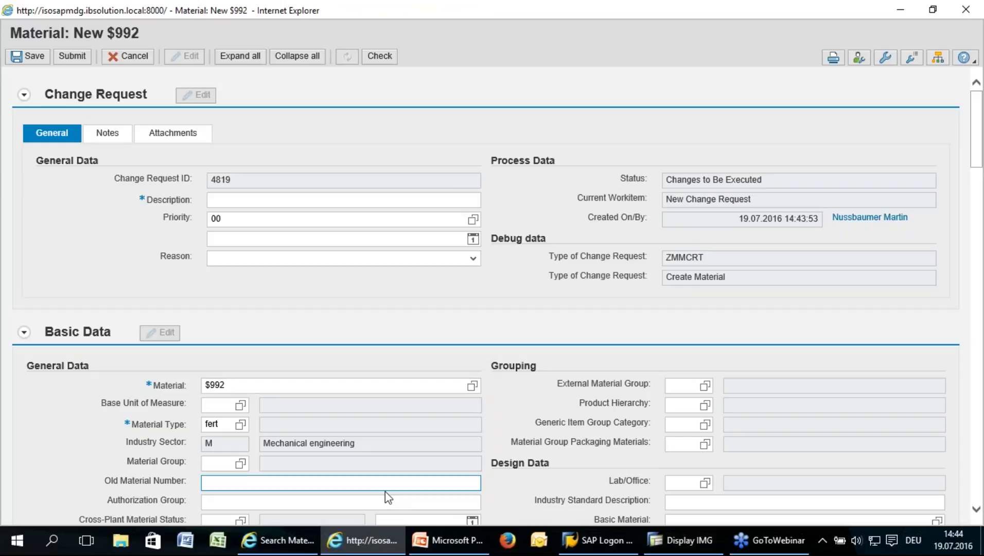
Step: Apply material type FERT to the new material and check the Batch Management setting in its basic data
key(Return)
scroll(380, 420, down, 3)
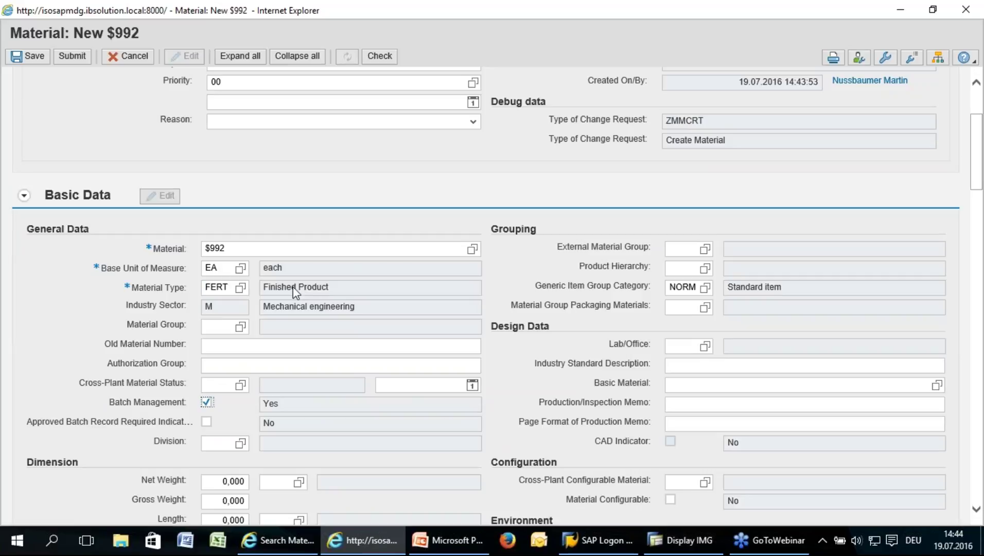
click(206, 402)
Step: Choose DIEN (Service) as the material type and review the fields offered in the material's basic data
click(240, 287)
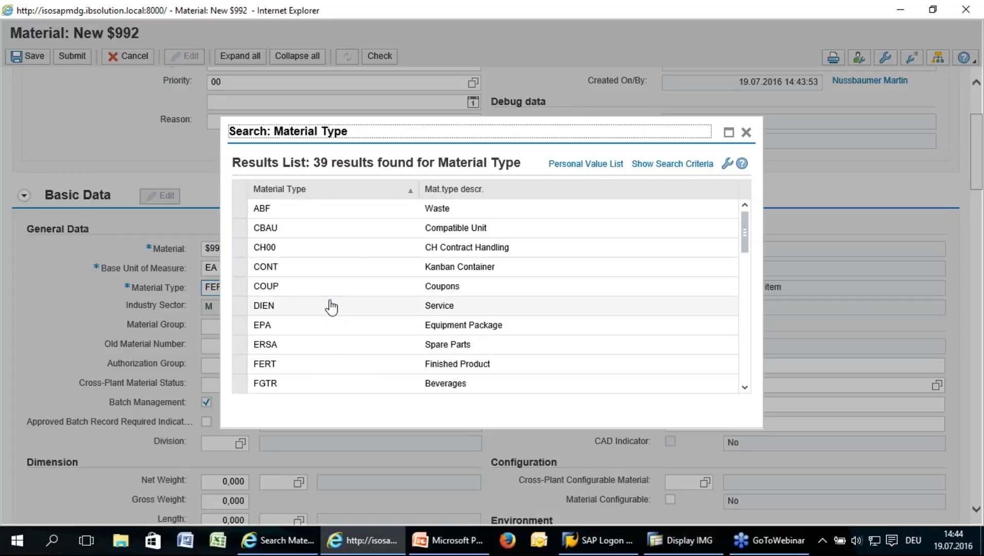
click(331, 307)
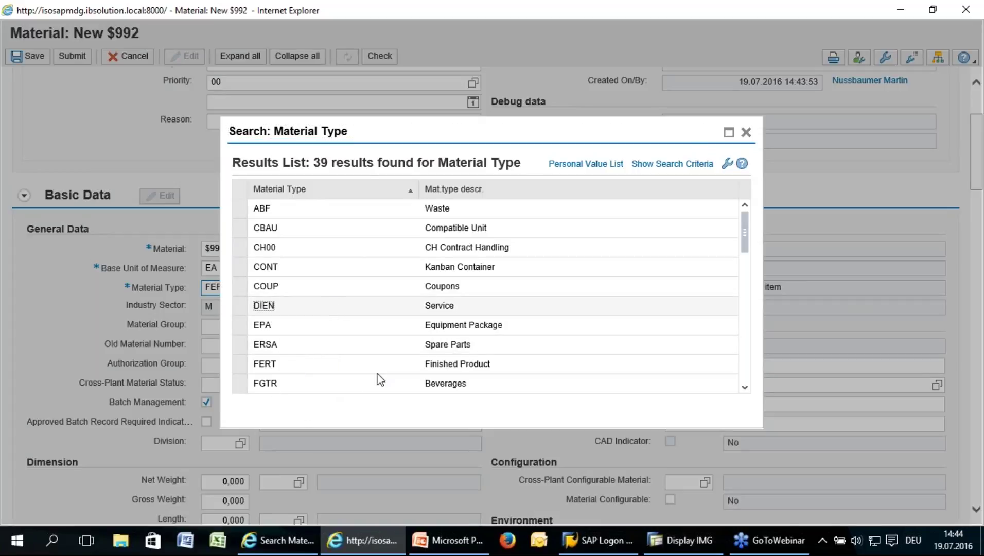
key(Return)
scroll(235, 348, down, 1)
scroll(235, 345, down, 2)
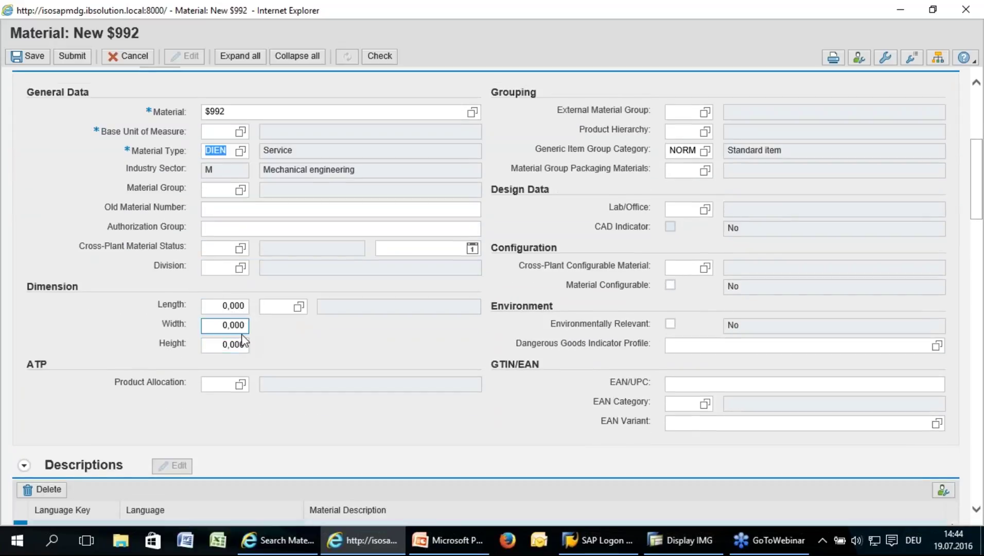
scroll(338, 312, down, 3)
scroll(335, 310, up, 3)
Step: Choose HAWA (Trading Goods) as the material type from the value list
click(240, 153)
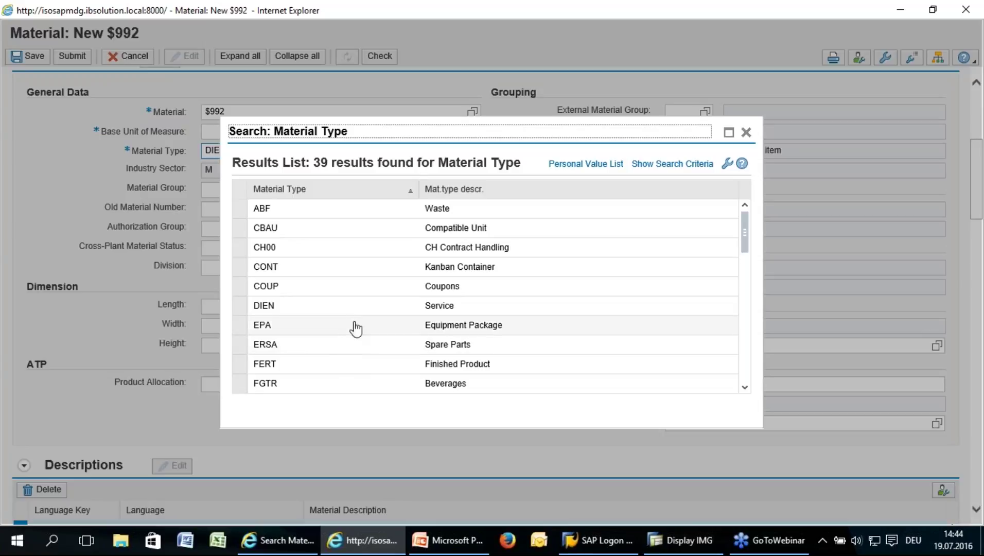
scroll(369, 278, down, 2)
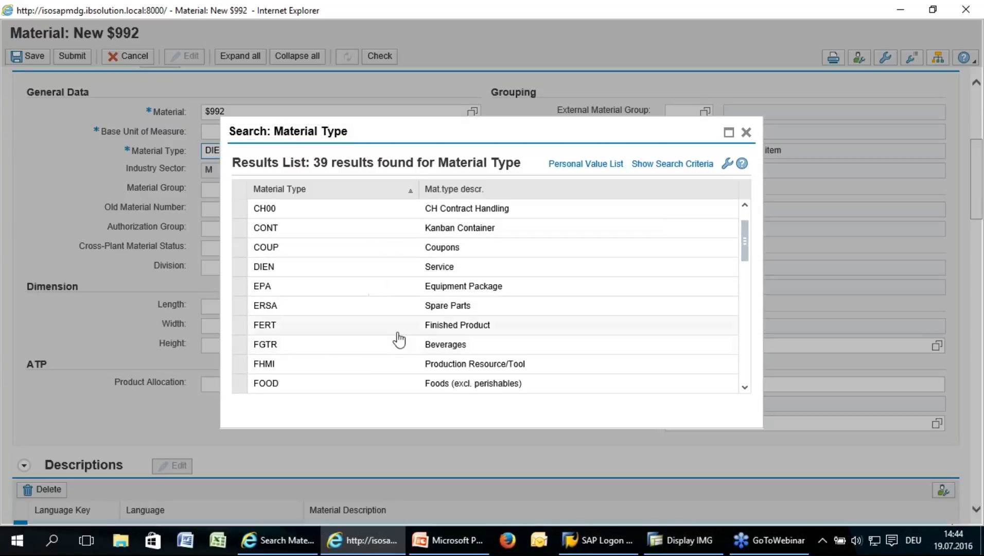
scroll(399, 340, down, 3)
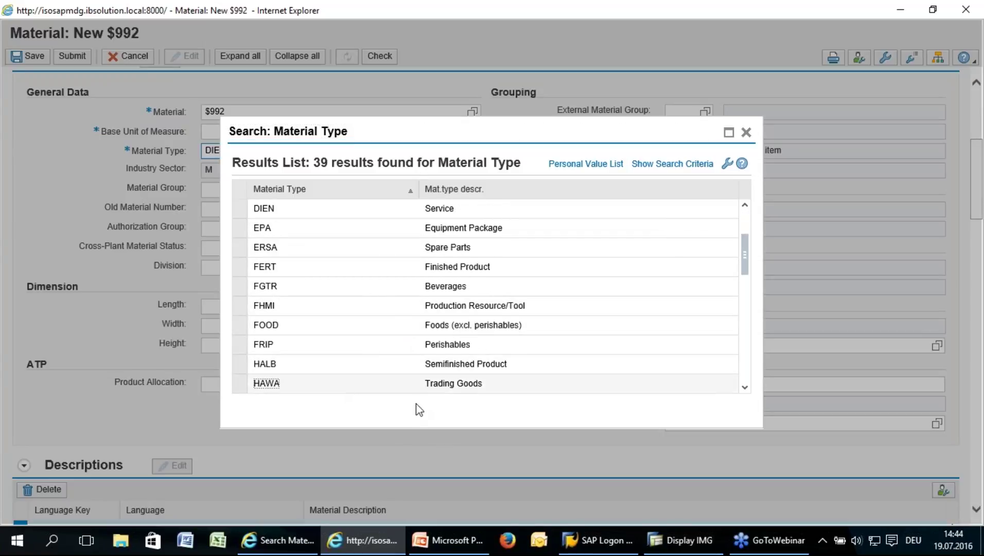
click(396, 383)
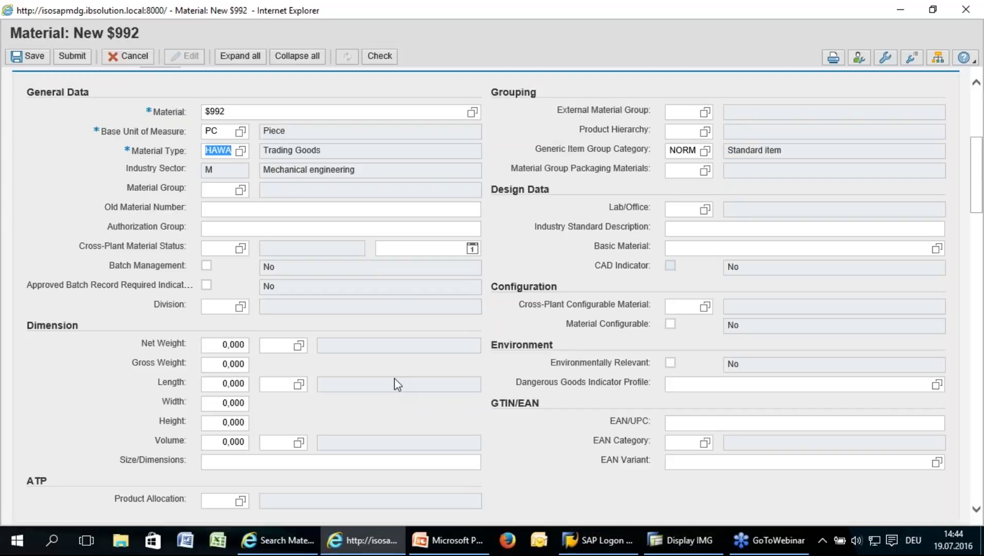
Step: Set the material type back to FERT and apply it to trigger the batch management derivation
click(251, 233)
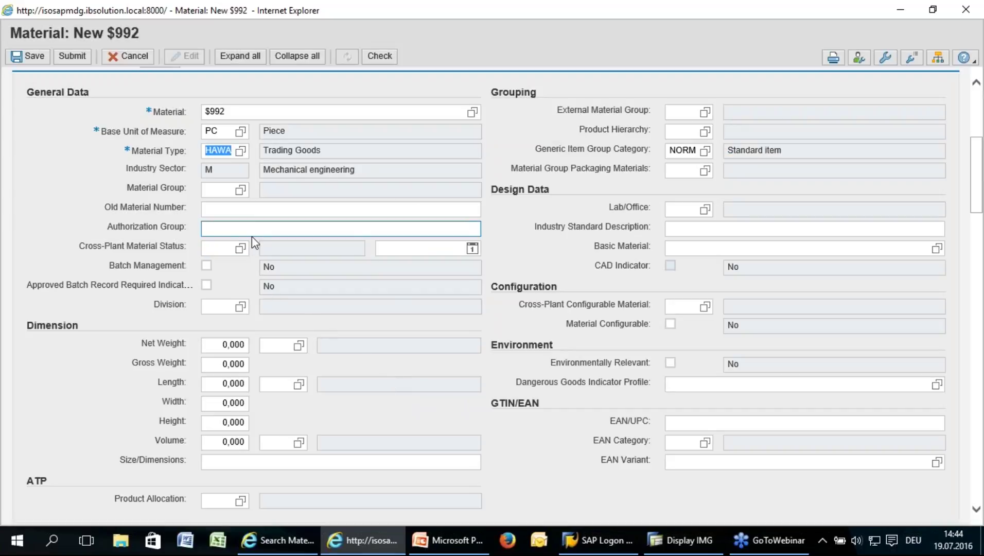
text(fert)
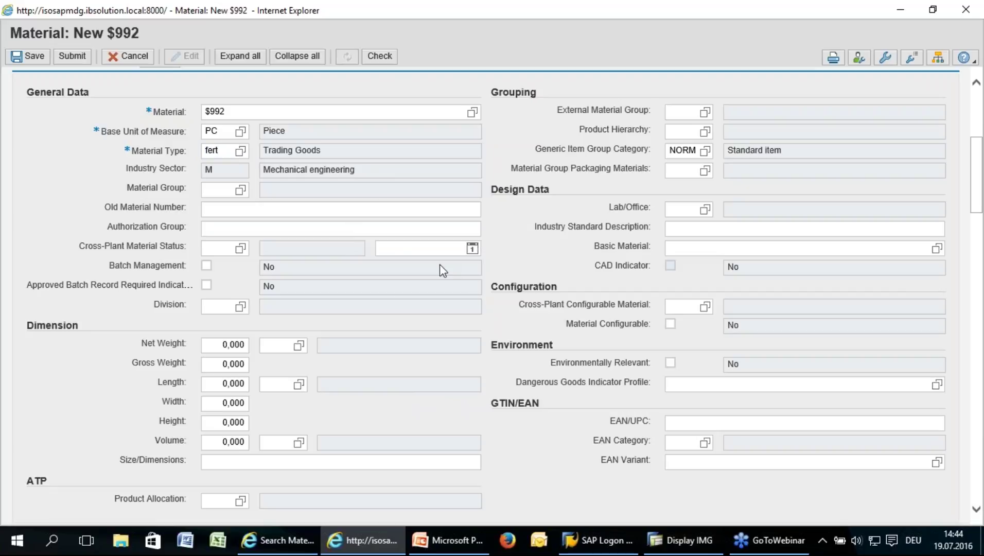
key(Return)
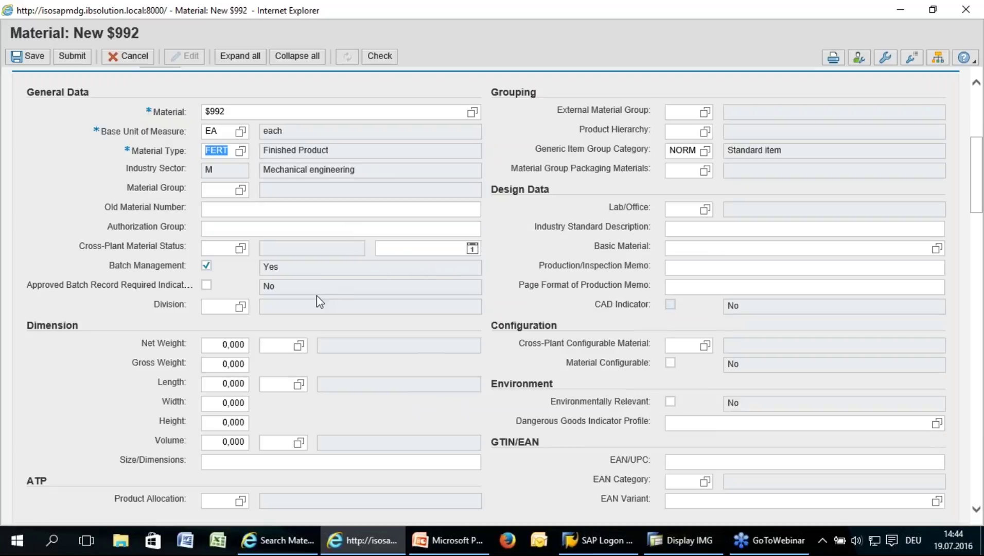